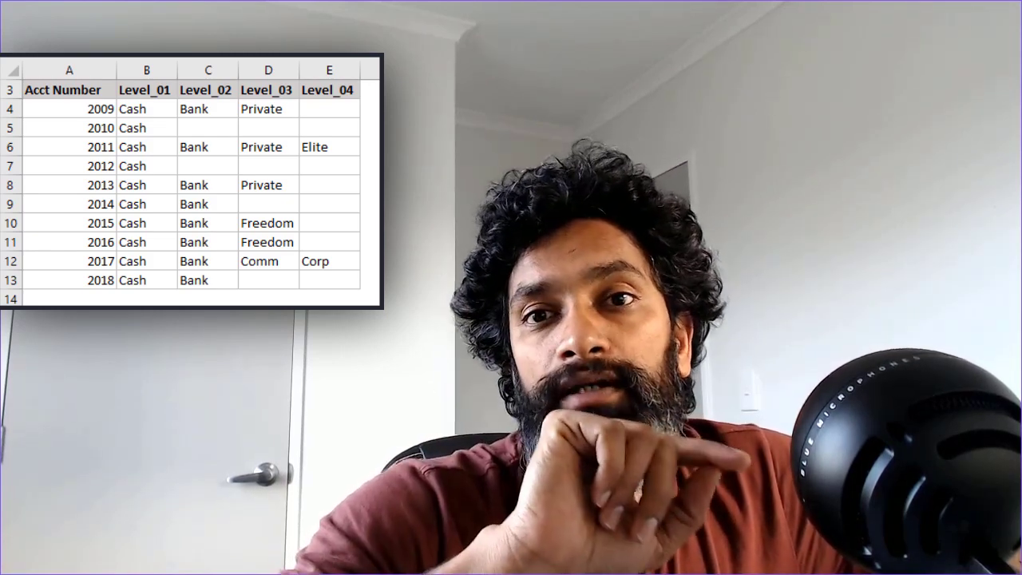
Trace account 2014's row in the table to its last entry, Bank.
{"action": "mouse_move", "coordinate": [25, 229]}
{"action": "left_mouse_down"}
{"action": "mouse_move", "coordinate": [118, 214]}
{"action": "mouse_move", "coordinate": [25, 214]}
{"action": "left_mouse_up"}
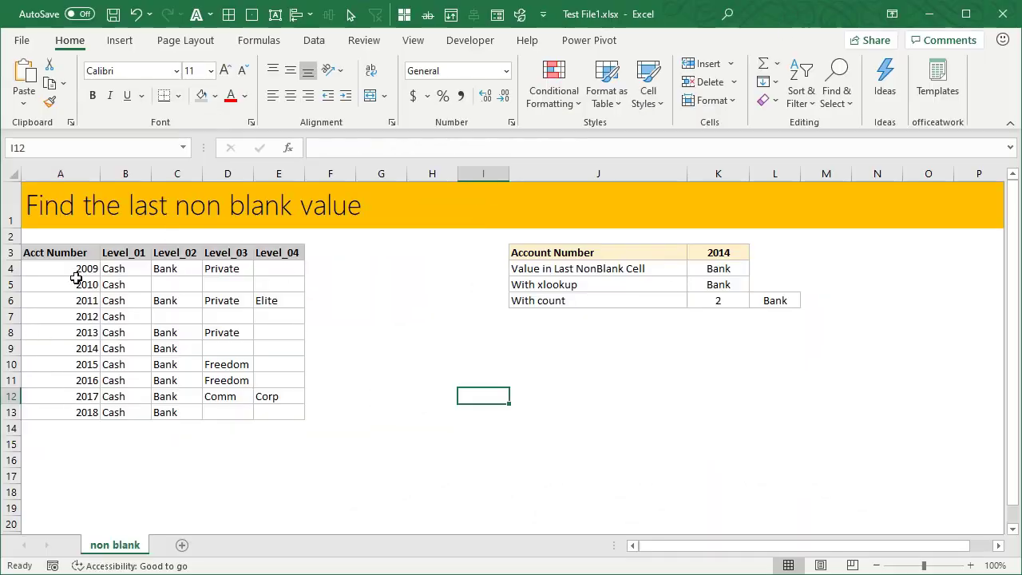
{"action": "left_click", "coordinate": [726, 251]}
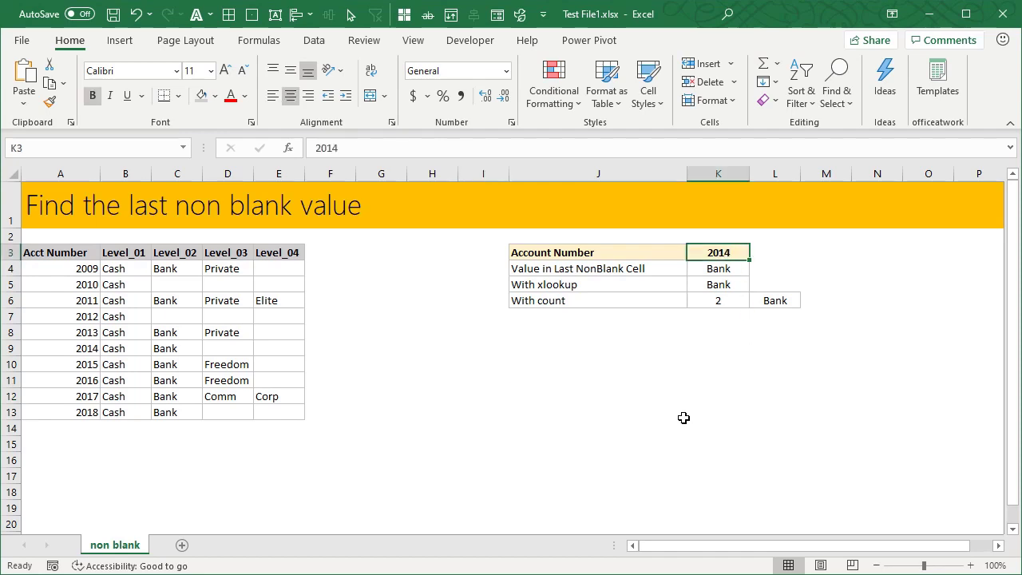
{"action": "left_click", "coordinate": [86, 350]}
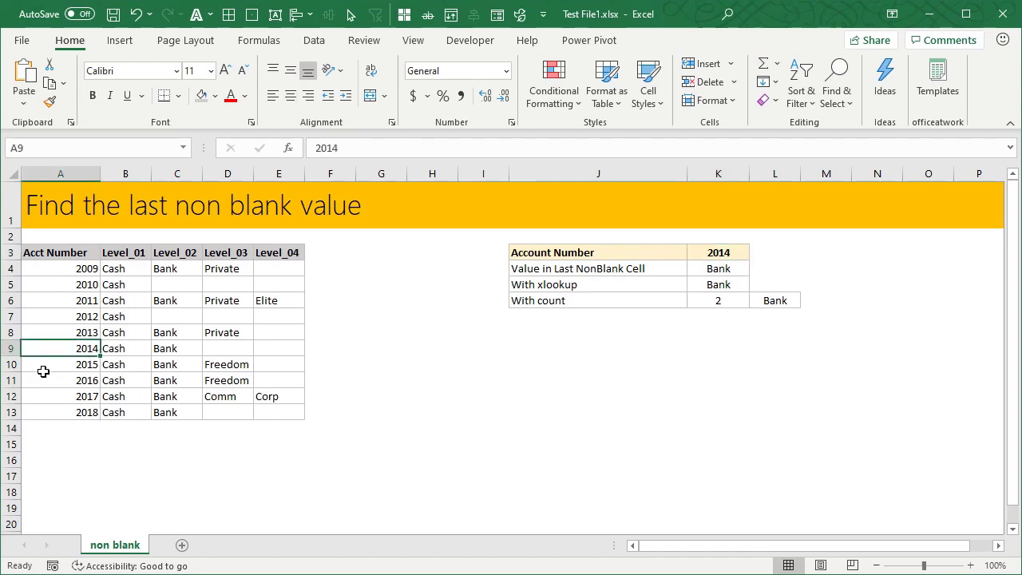
{"action": "left_click", "coordinate": [6, 349]}
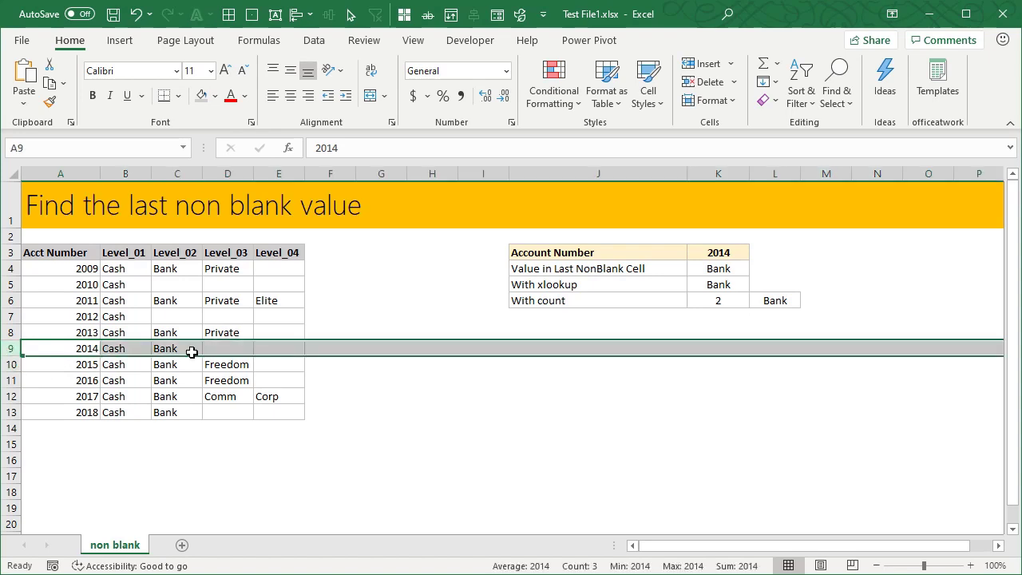
{"action": "left_click", "coordinate": [161, 351]}
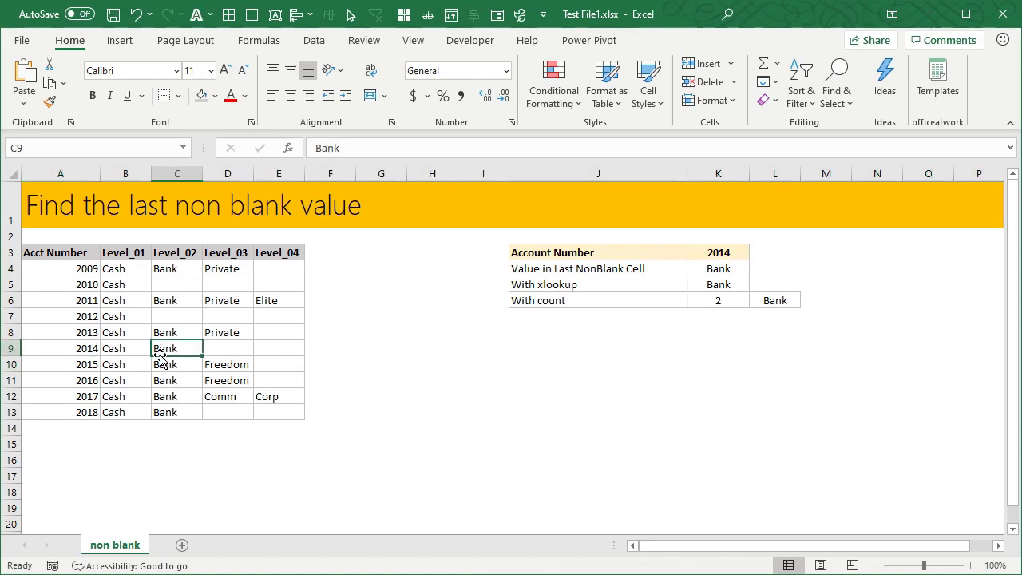
Compare the LOOKUP and count-based INDEX results for 2014, both Bank, against its row.
{"action": "left_click_drag", "start_coordinate": [715, 269], "coordinate": [715, 286]}
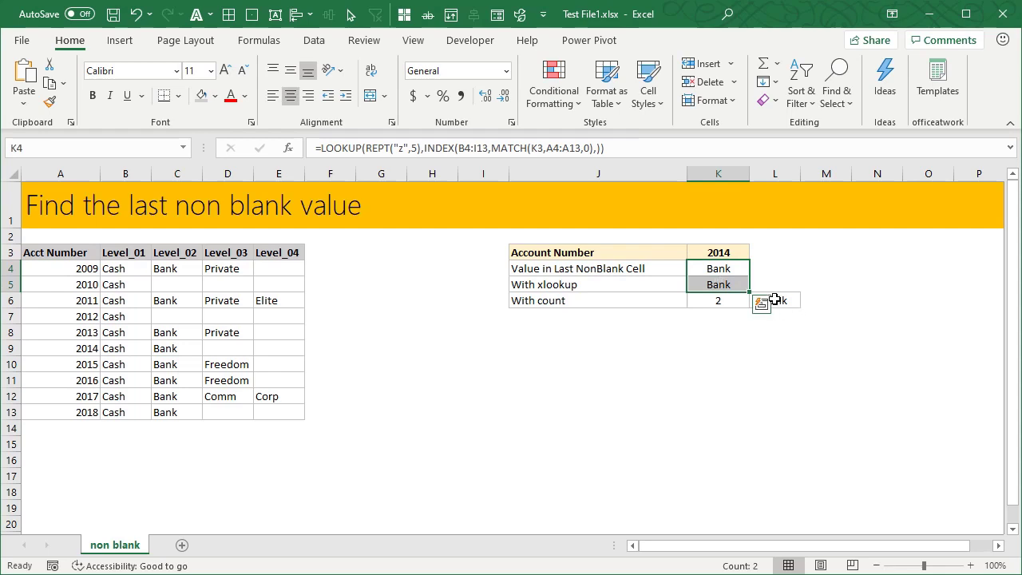
{"action": "left_click", "coordinate": [773, 300]}
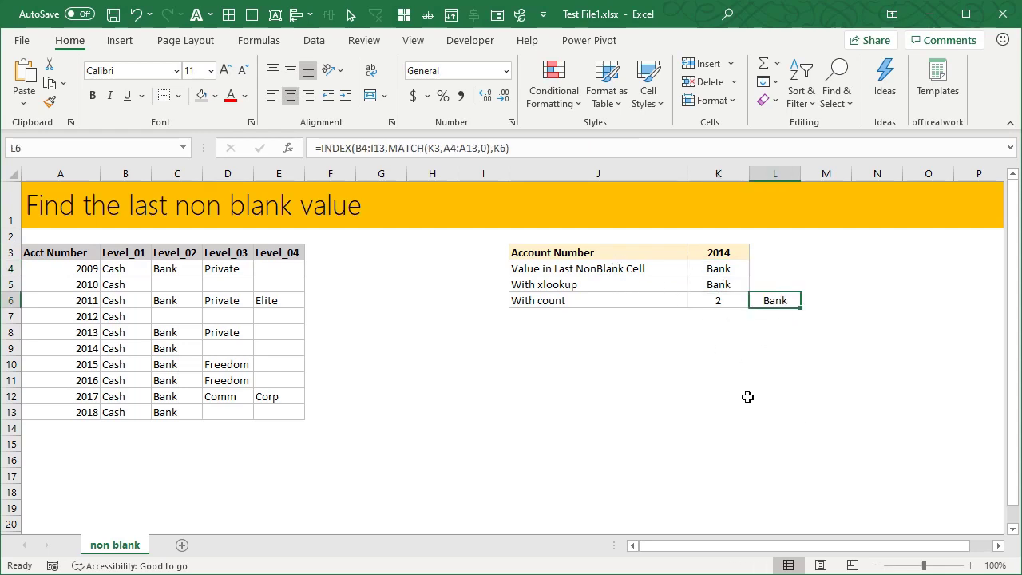
{"action": "left_click", "coordinate": [611, 431]}
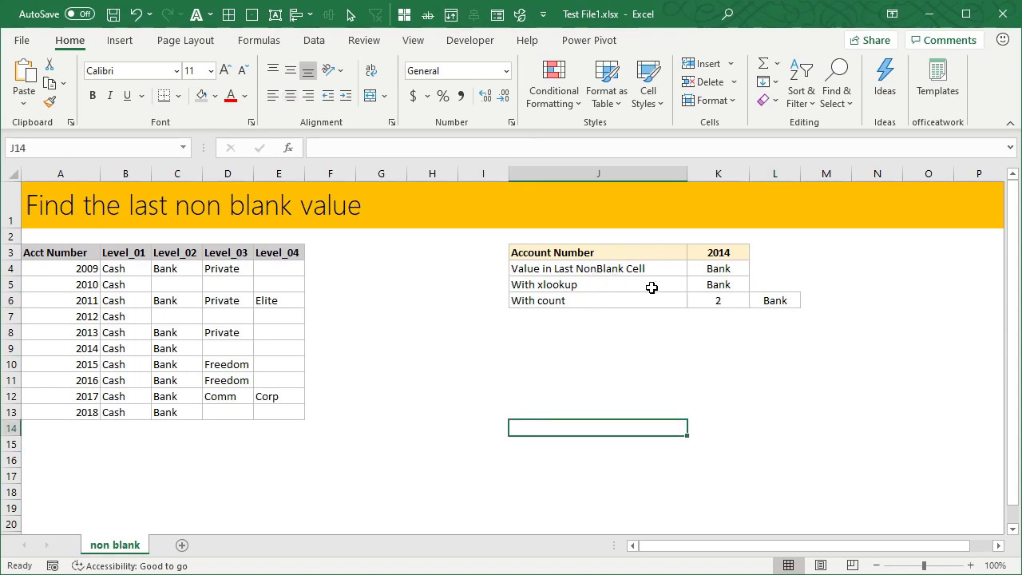
{"action": "left_click", "coordinate": [723, 270]}
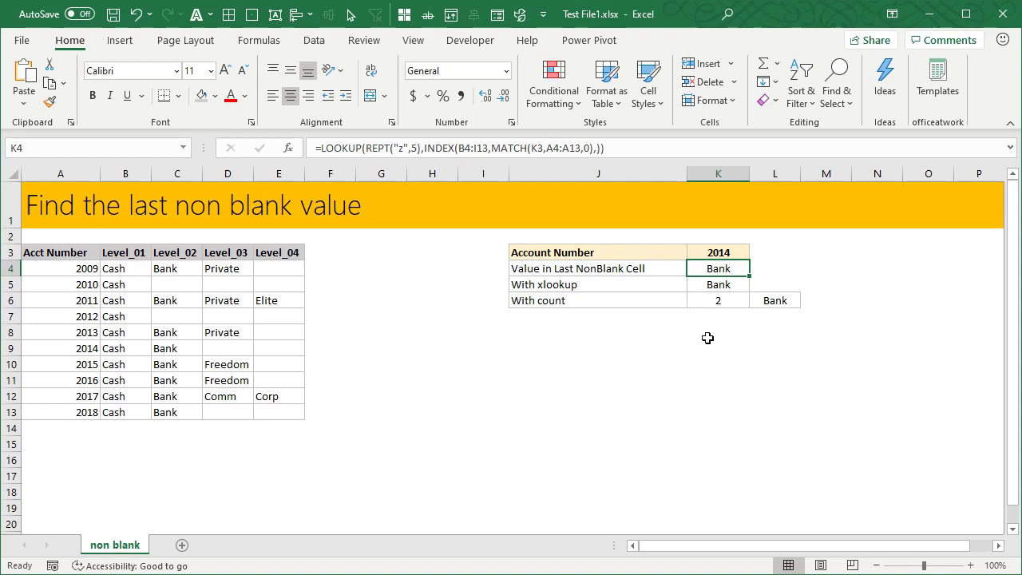
{"action": "left_click", "coordinate": [78, 350]}
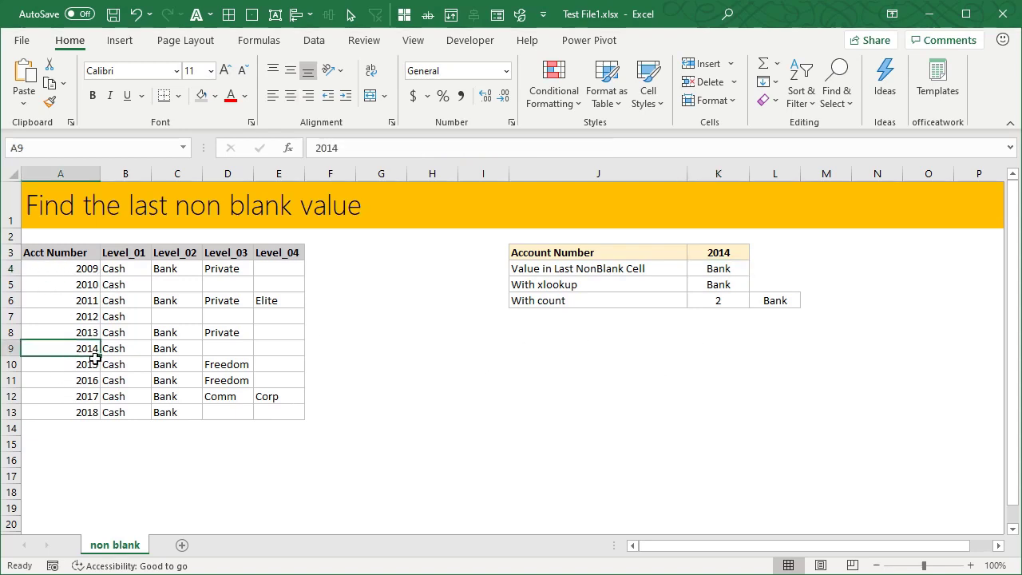
{"action": "left_click", "coordinate": [123, 351]}
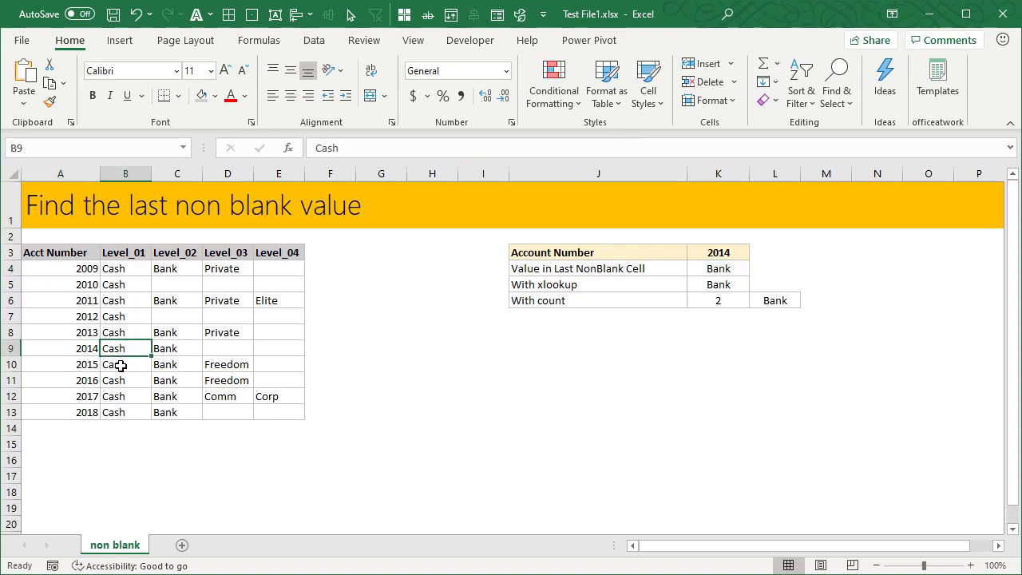
Enter a test VLOOKUP over A4:E13 with column 2, FALSE in J8, then clear it.
{"action": "left_click", "coordinate": [540, 337]}
{"action": "type", "text": "=vlo"}
{"action": "key", "text": "Tab"}
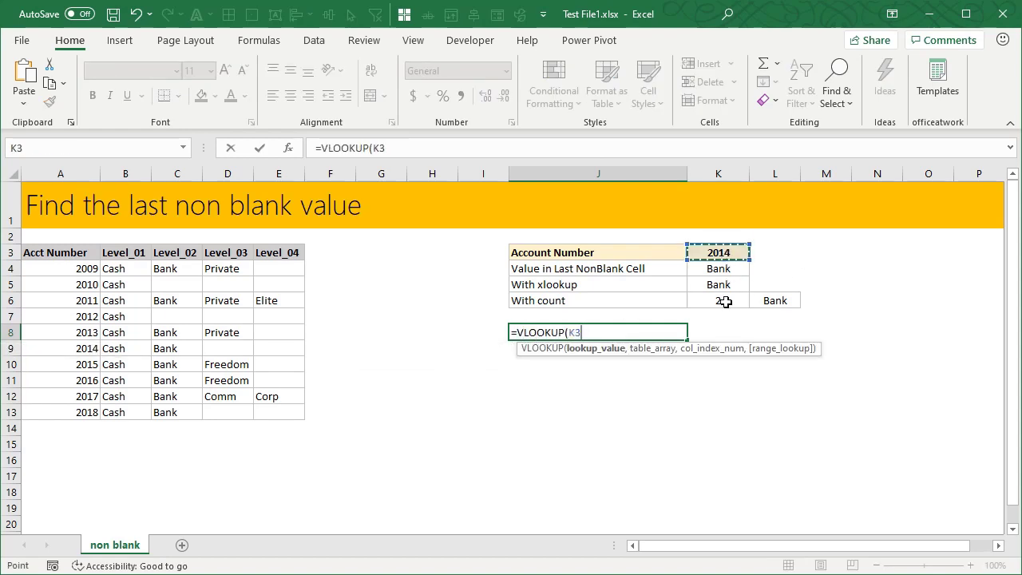
{"action": "type", "text": ","}
{"action": "left_click_drag", "start_coordinate": [84, 270], "coordinate": [263, 419]}
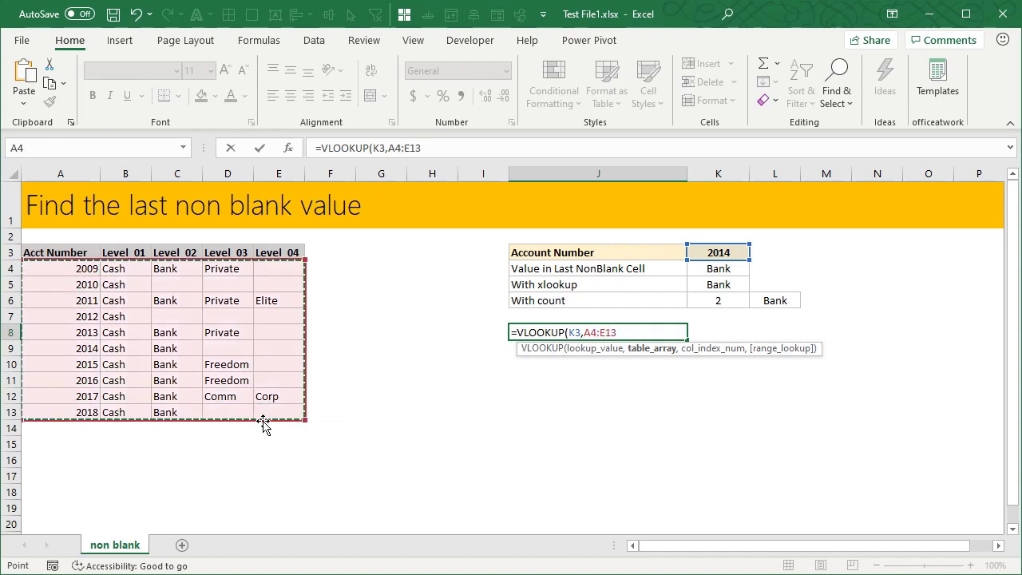
{"action": "type", "text": ",2,"}
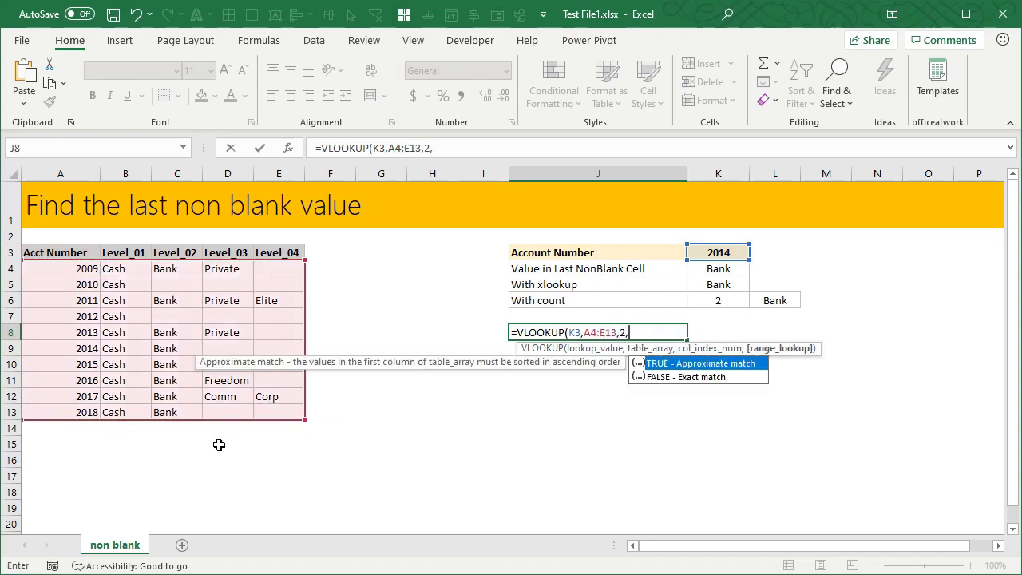
{"action": "type", "text": "false)"}
{"action": "key", "text": "Return"}
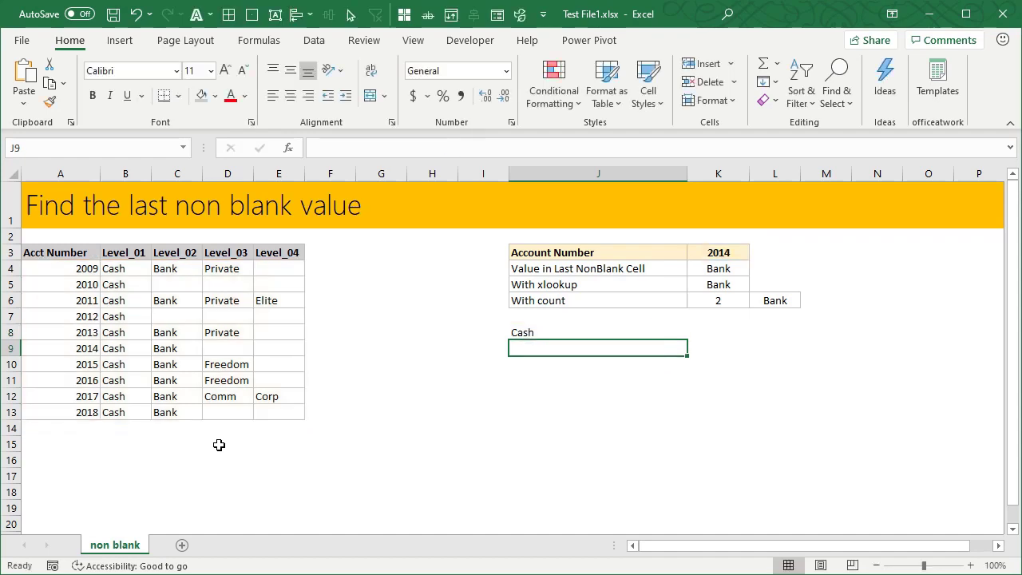
{"action": "left_click", "coordinate": [578, 334]}
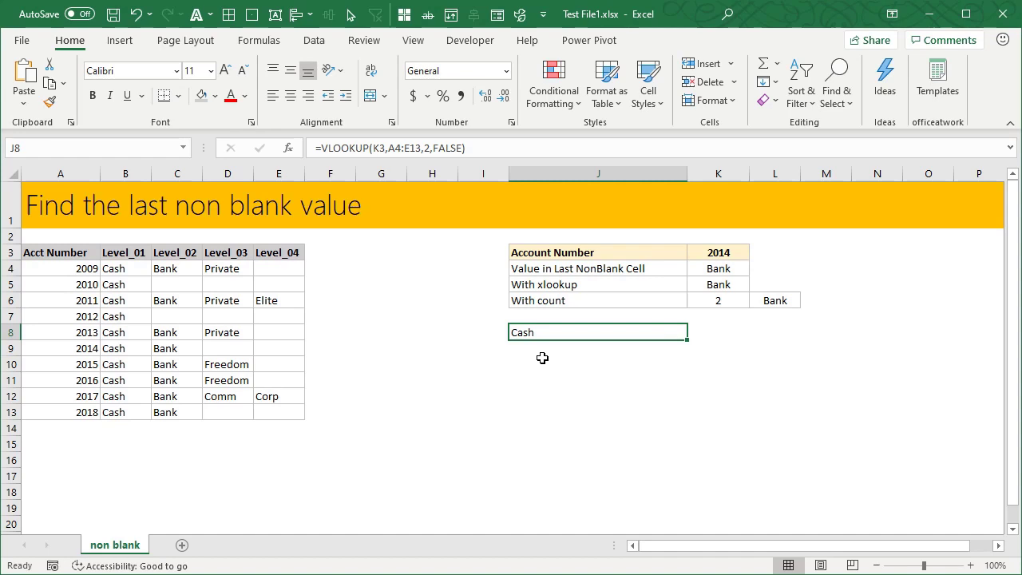
{"action": "key", "text": "Delete"}
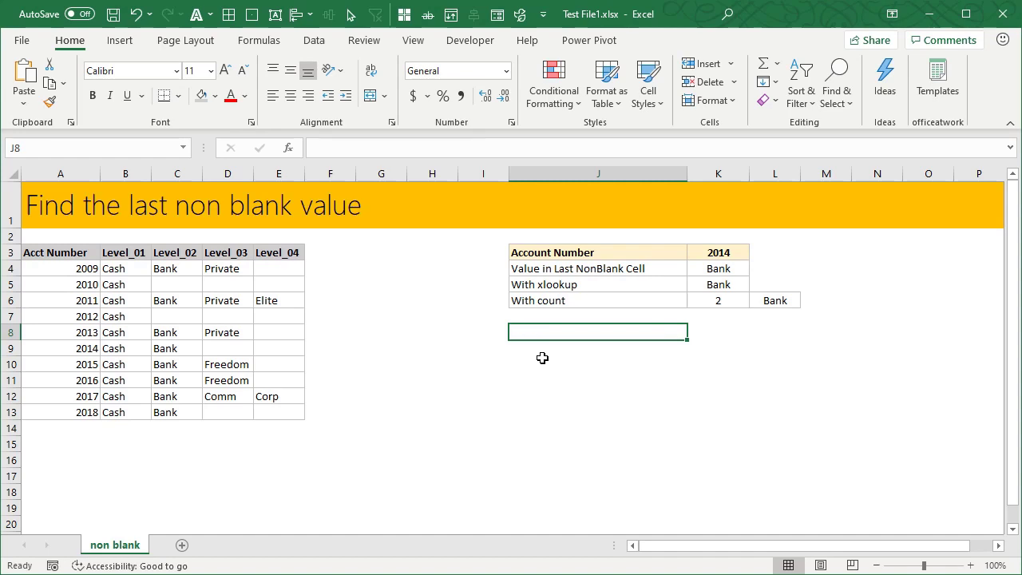
Highlight the values in the 2015 row of the table.
{"action": "left_click", "coordinate": [75, 397]}
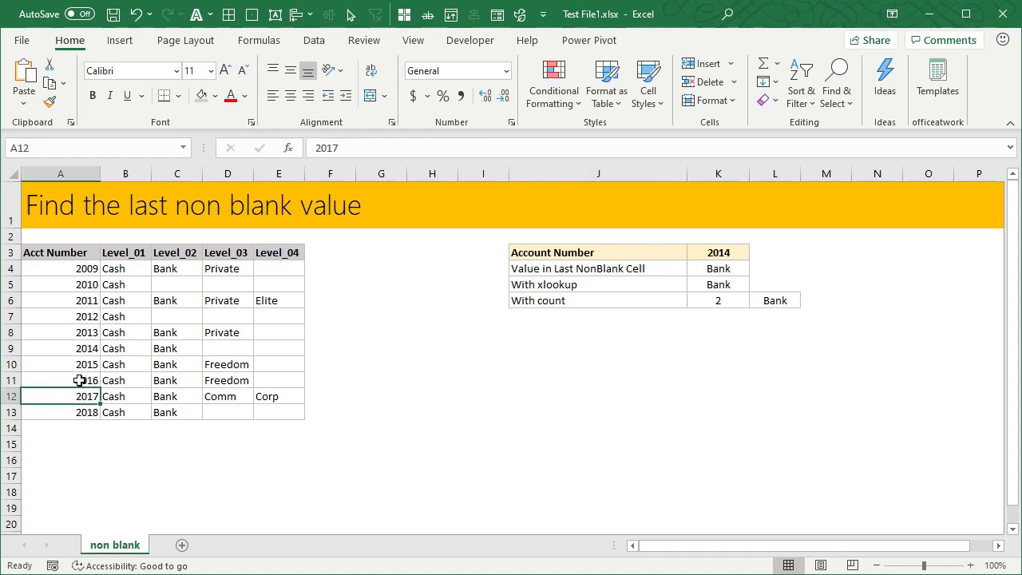
{"action": "left_click_drag", "start_coordinate": [81, 369], "coordinate": [263, 364]}
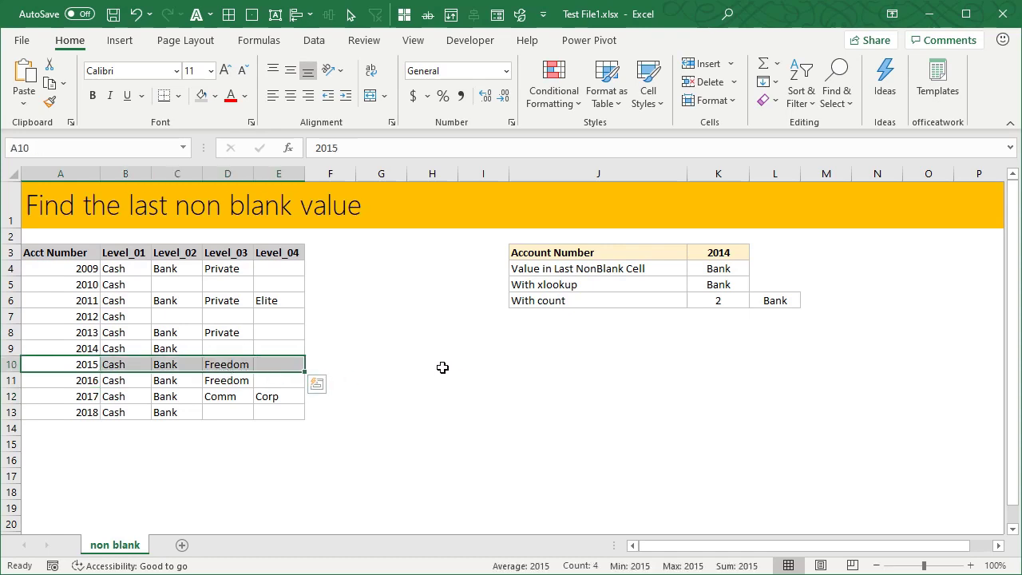
{"action": "left_click", "coordinate": [498, 358]}
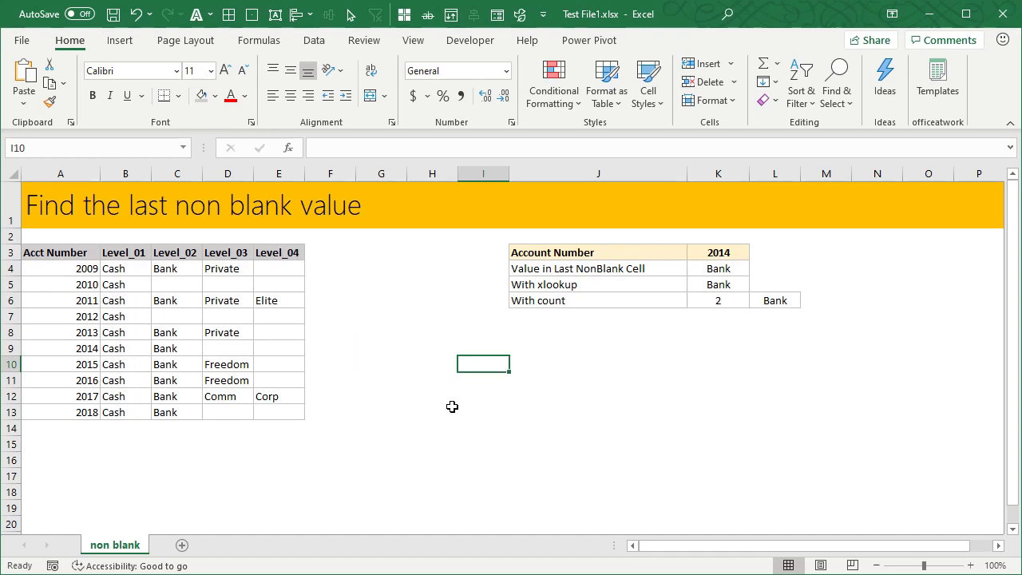
Enter =HLOOKUP("zzzzzzzzz",A10:H10,1,TRUE) in J10 so it returns Freedom.
{"action": "key", "text": "Right"}
{"action": "type", "text": "="}
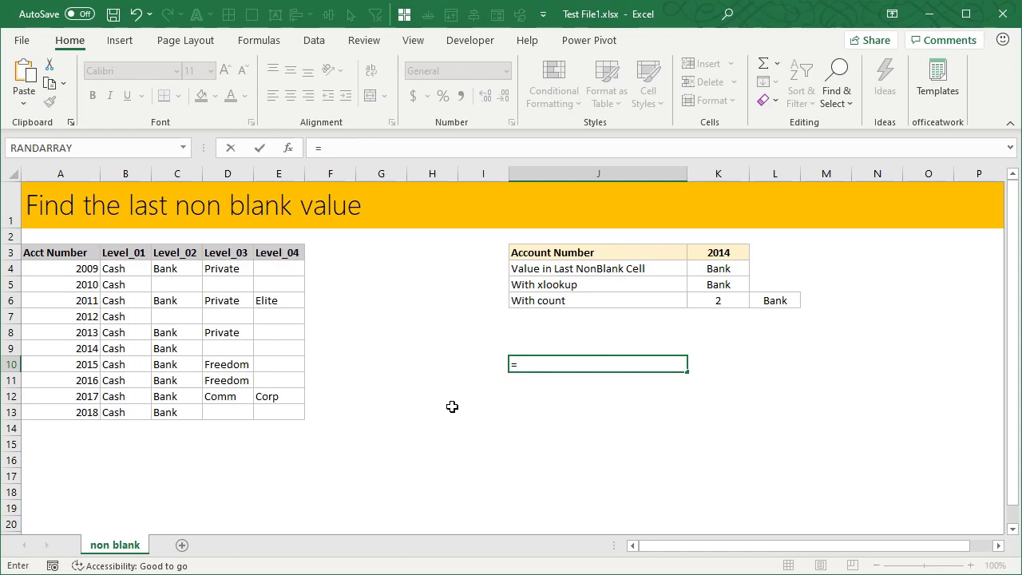
{"action": "type", "text": "hl"}
{"action": "key", "text": "Tab"}
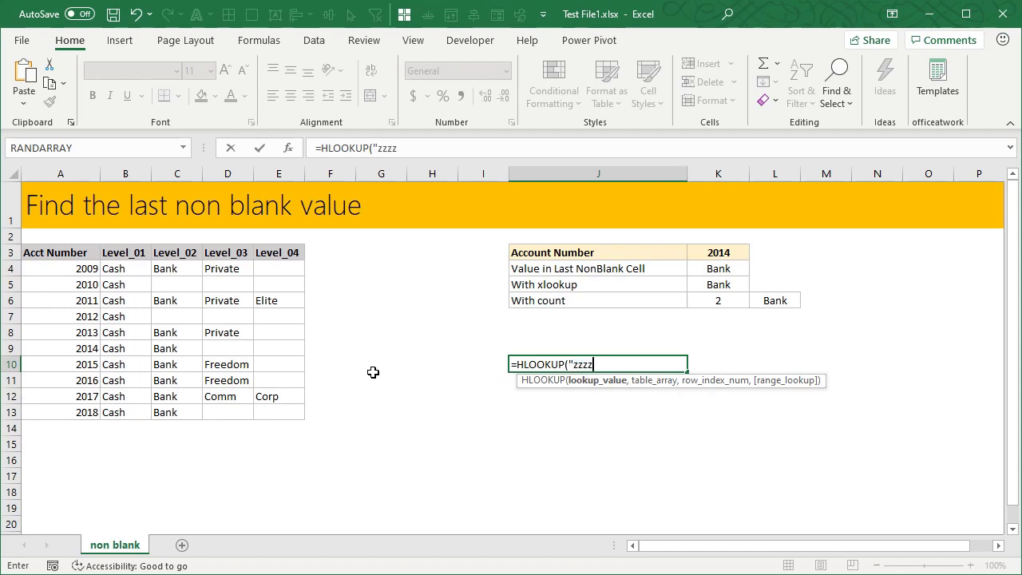
{"action": "type", "text": "zzz\","}
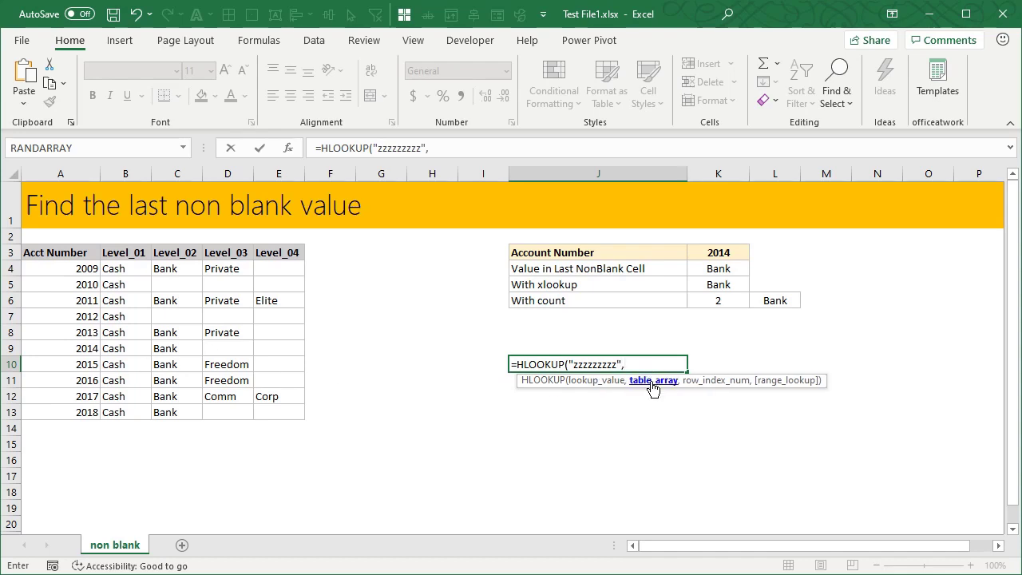
{"action": "left_click_drag", "start_coordinate": [88, 366], "coordinate": [287, 371]}
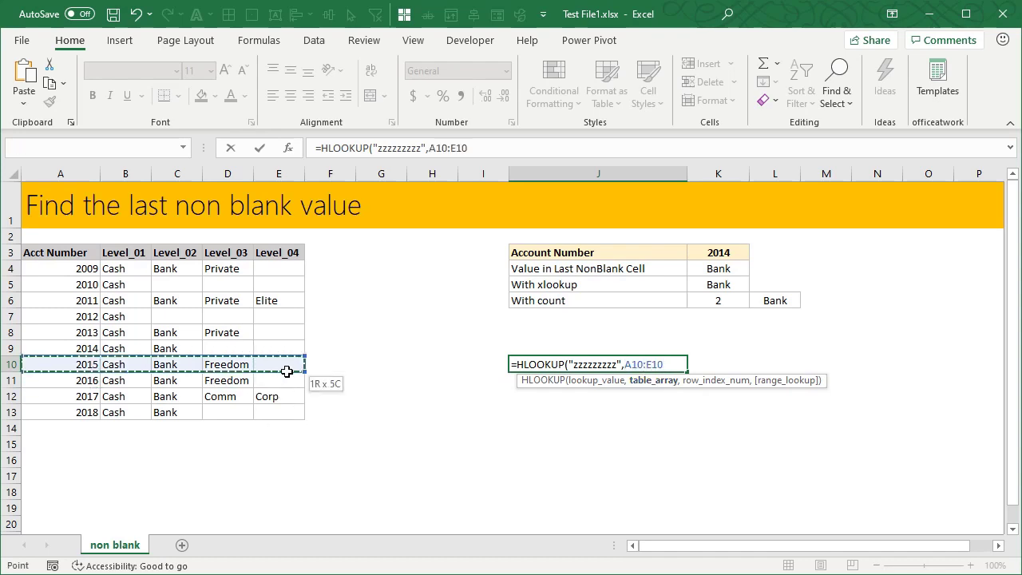
{"action": "left_click_drag", "start_coordinate": [71, 372], "coordinate": [418, 369]}
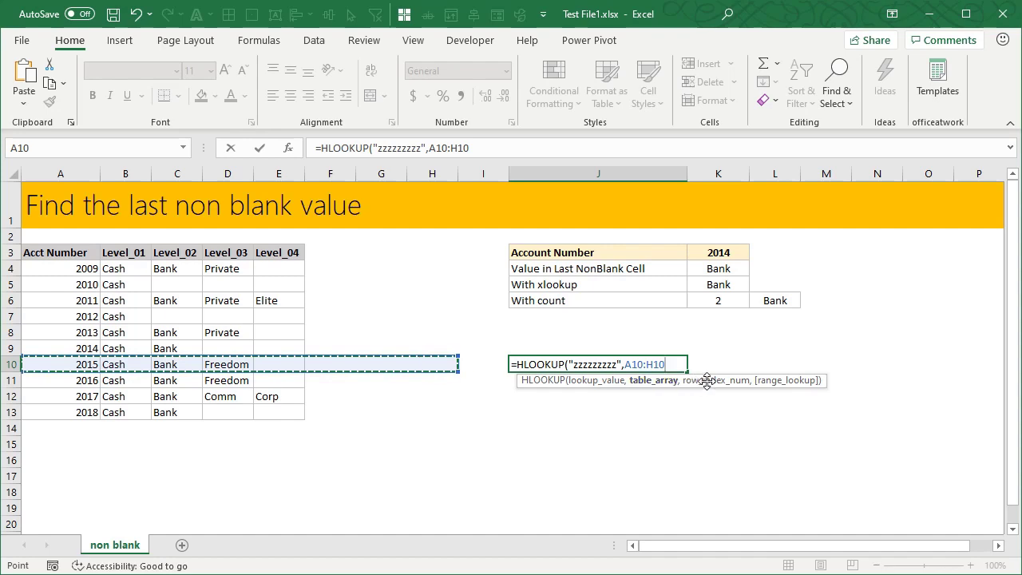
{"action": "type", "text": ","}
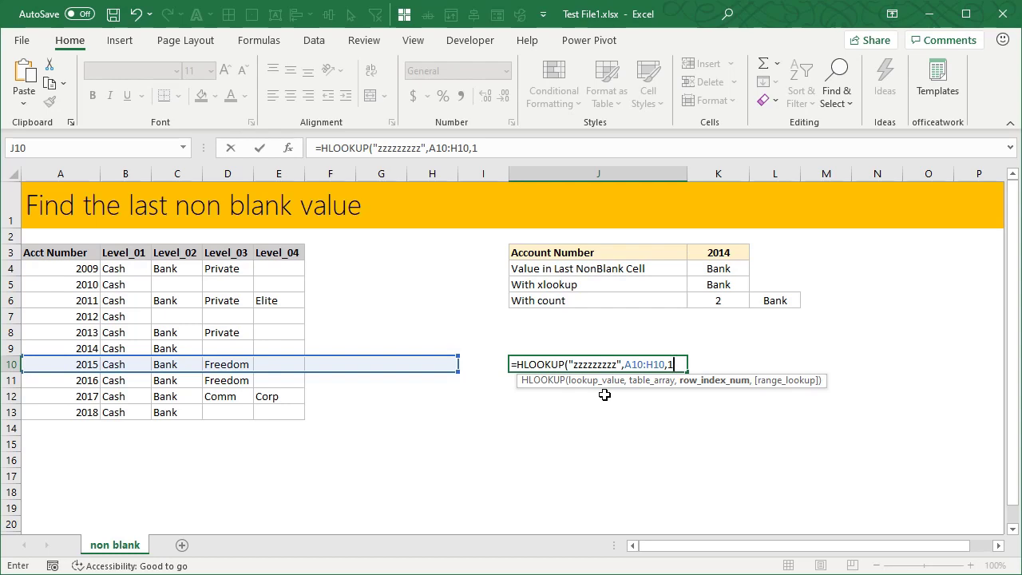
{"action": "type", "text": "1,"}
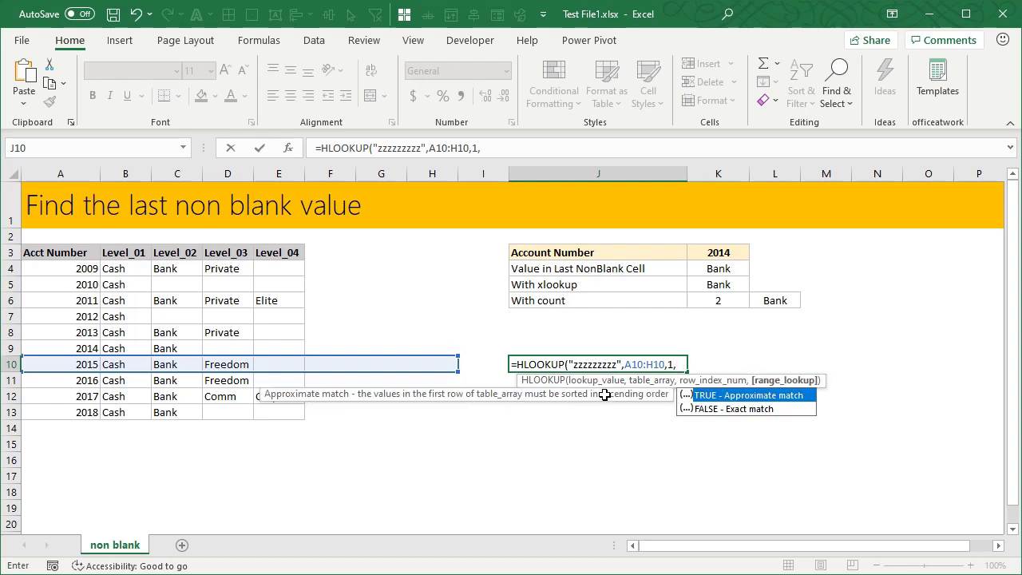
{"action": "type", "text": "true)"}
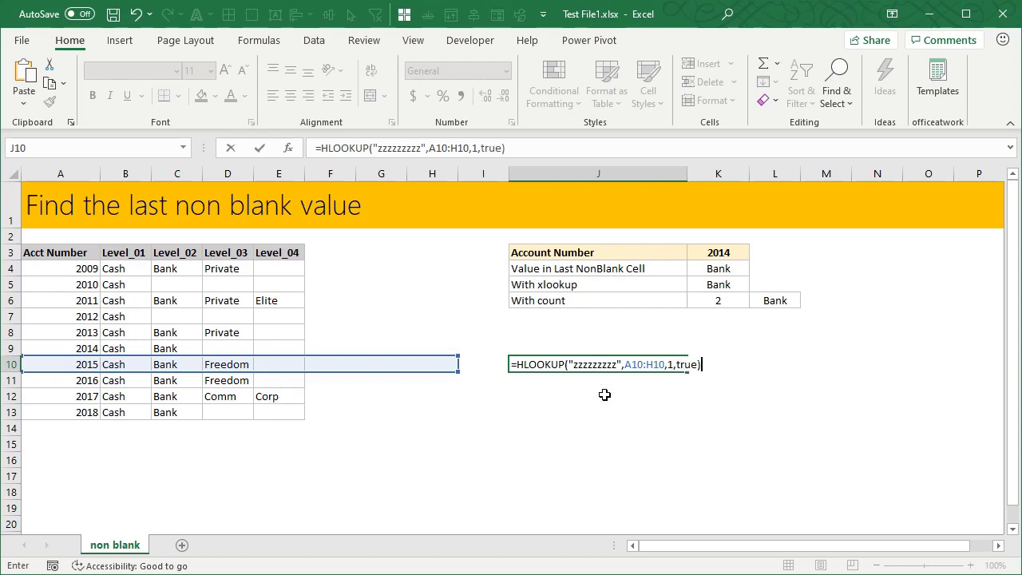
{"action": "key", "text": "Return"}
{"action": "left_click", "coordinate": [572, 364]}
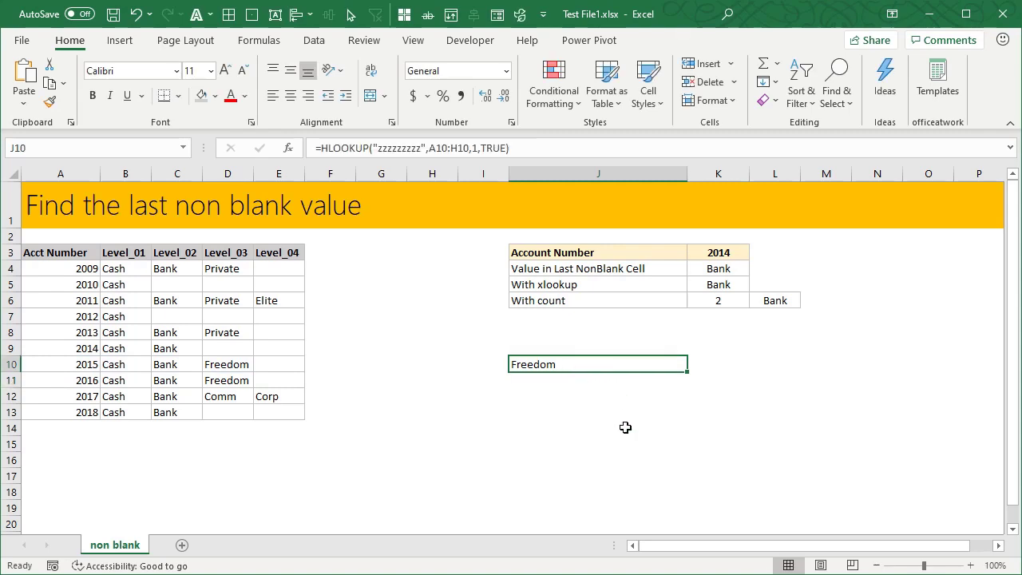
{"action": "key", "text": "F2"}
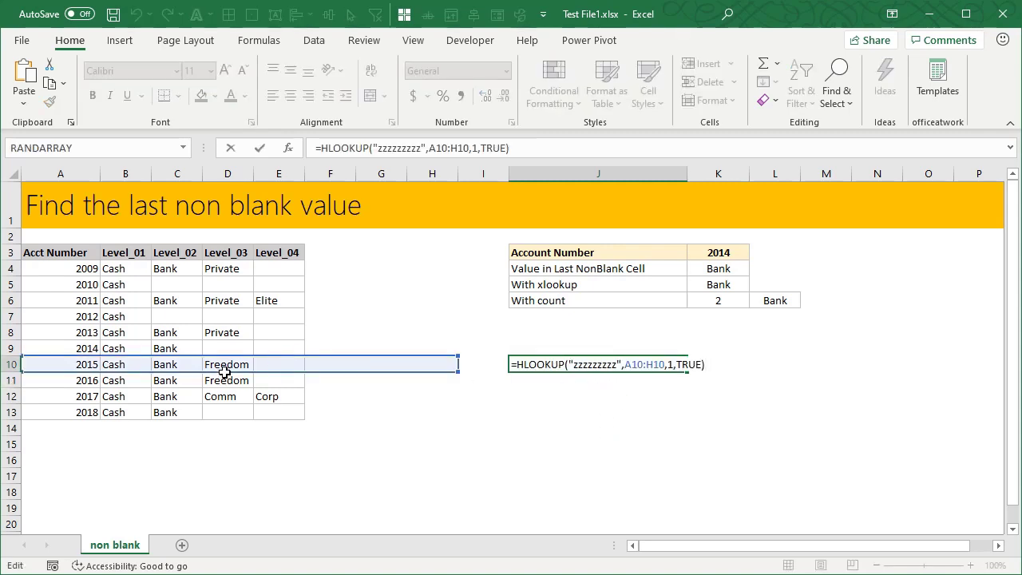
{"action": "key", "text": "Escape"}
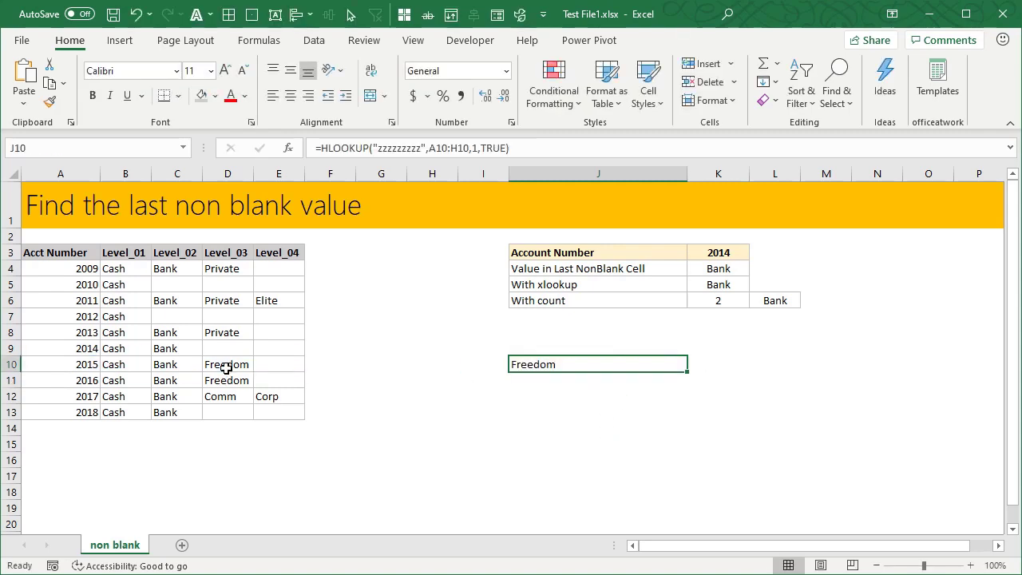
{"action": "left_click", "coordinate": [295, 366]}
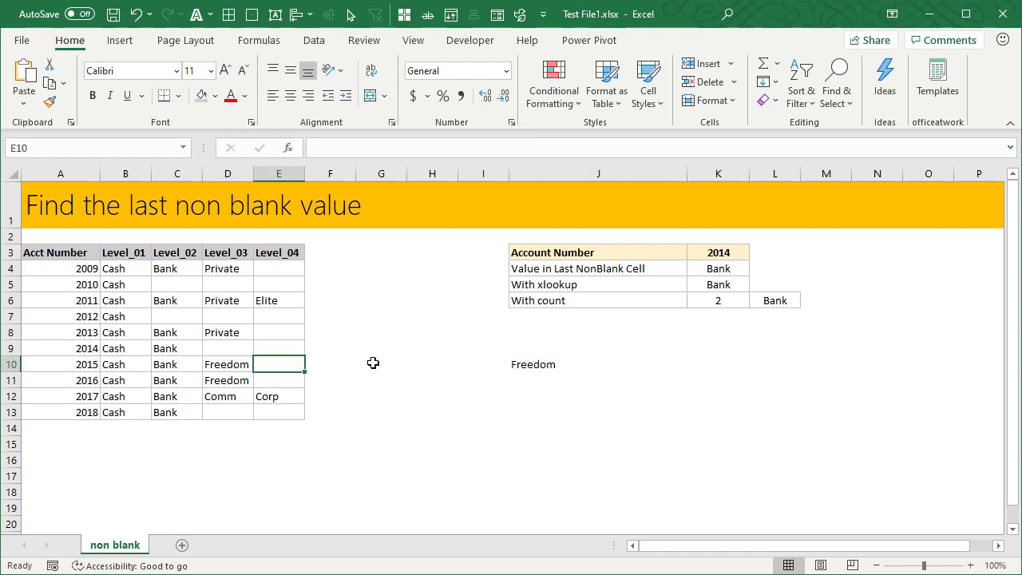
{"action": "type", "text": "e"}
{"action": "key", "text": "BackSpace"}
{"action": "type", "text": "xtra"}
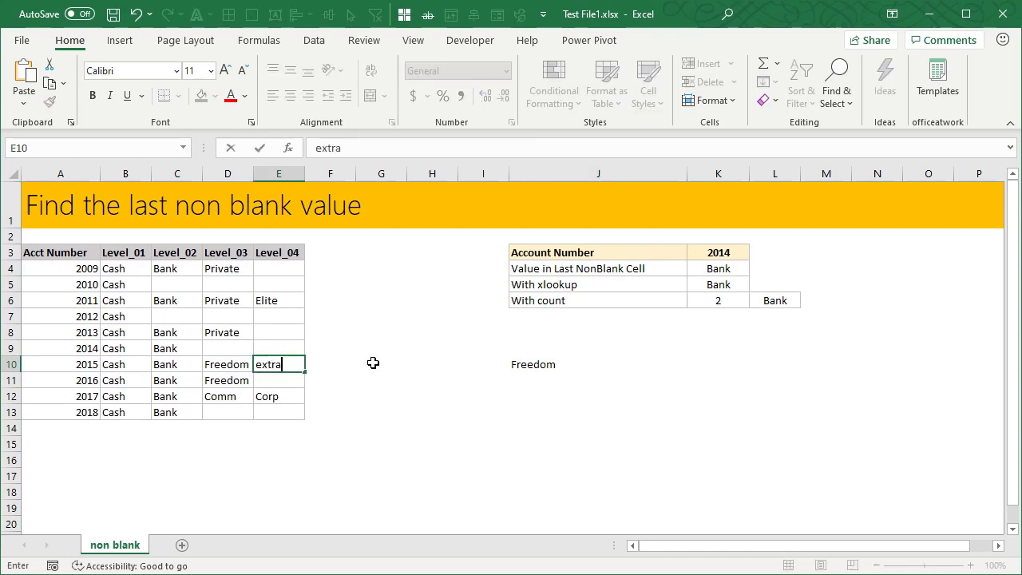
{"action": "key", "text": "Return"}
{"action": "key", "text": "Up"}
{"action": "key", "text": "Delete"}
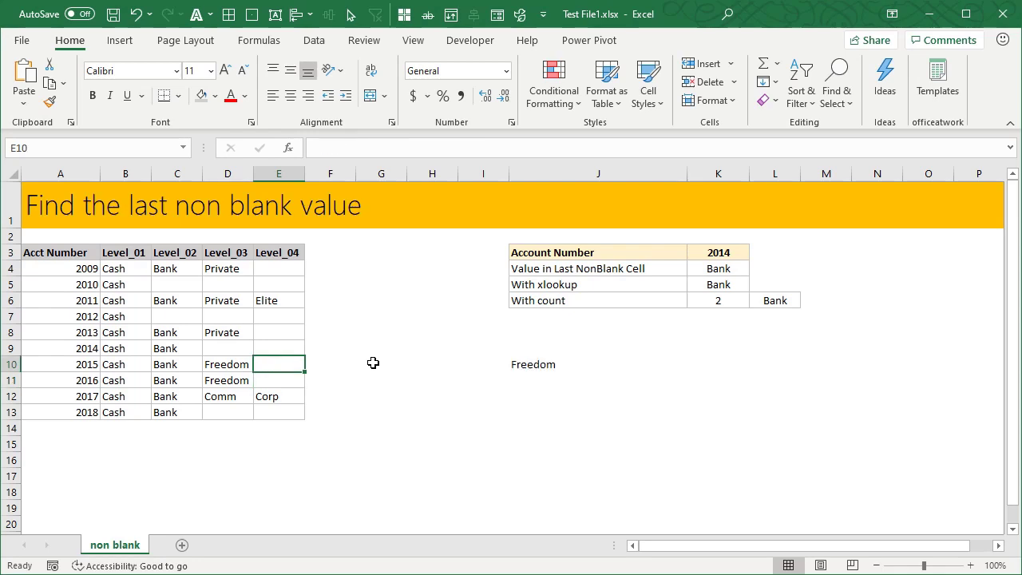
{"action": "left_click", "coordinate": [546, 364]}
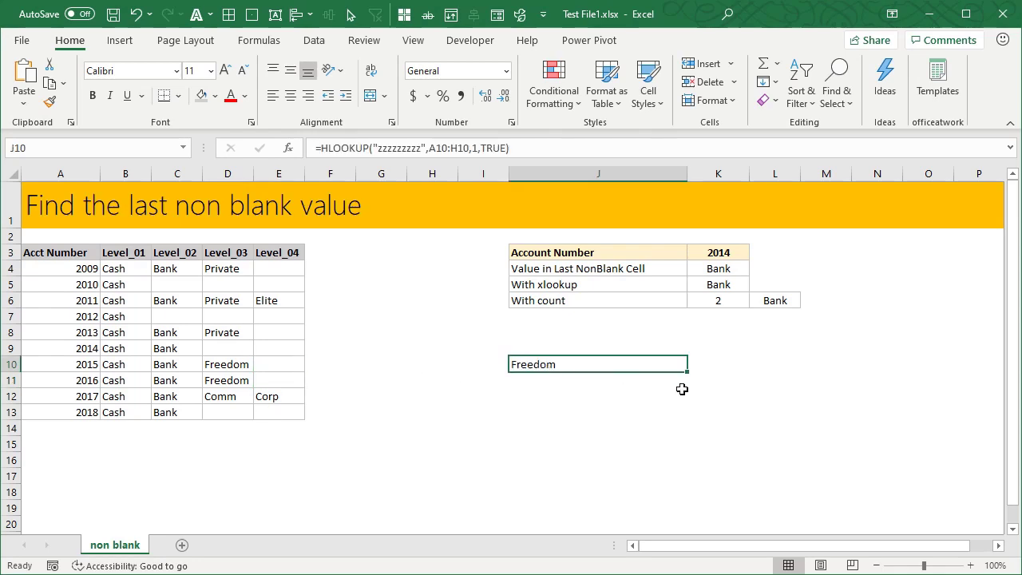
{"action": "key", "text": "F2"}
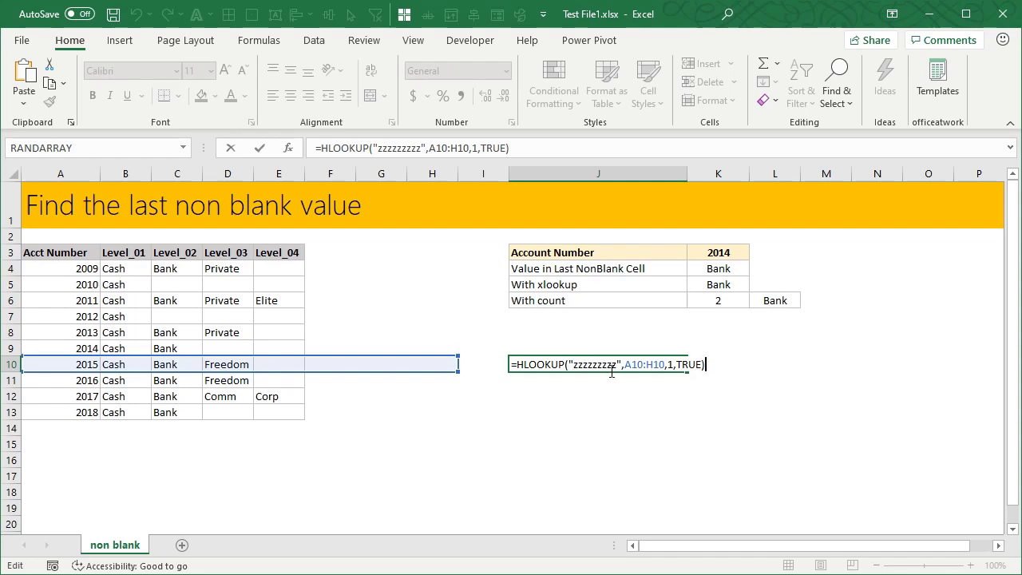
Swap J10's lookup value for REPT("z",10), confirm it still gives Freedom, then clear J10.
{"action": "left_click_drag", "start_coordinate": [569, 365], "coordinate": [623, 364]}
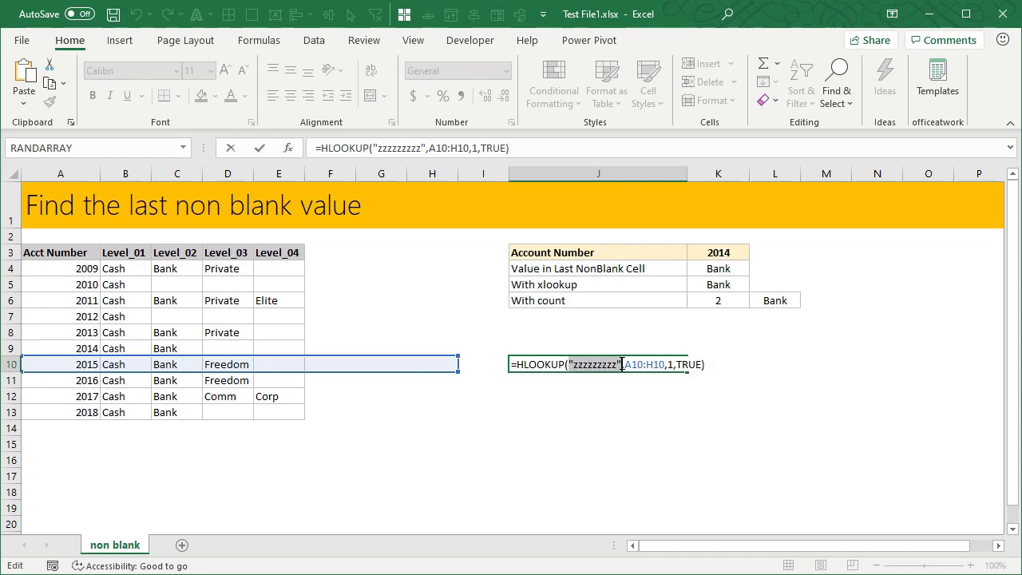
{"action": "type", "text": "rept"}
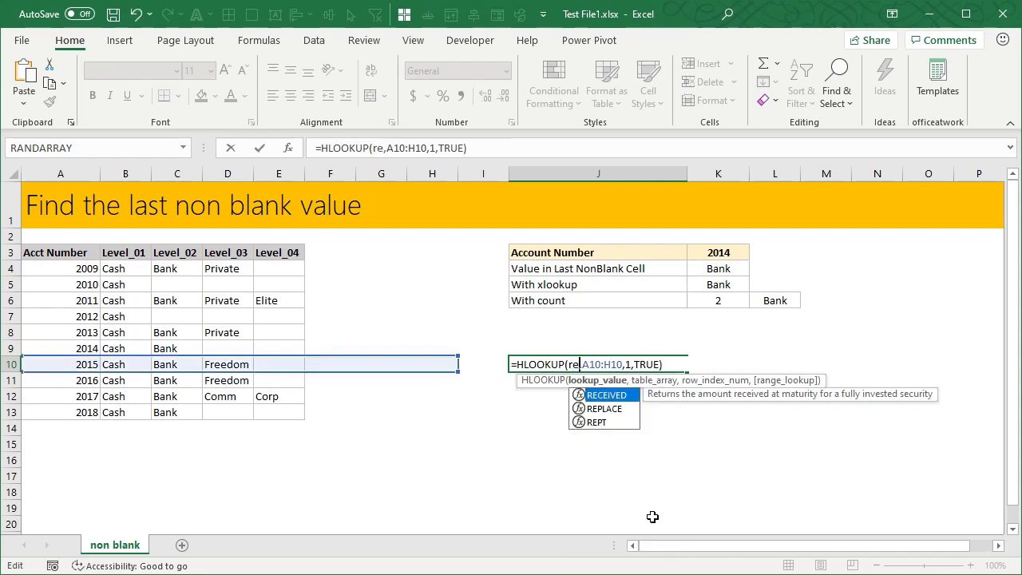
{"action": "type", "text": "("}
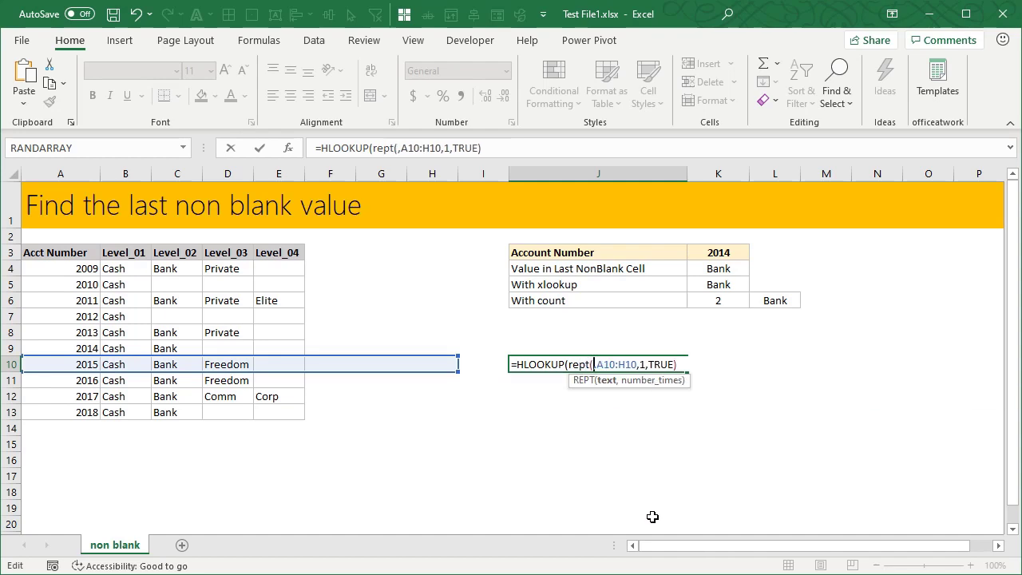
{"action": "type", "text": "\"z\","}
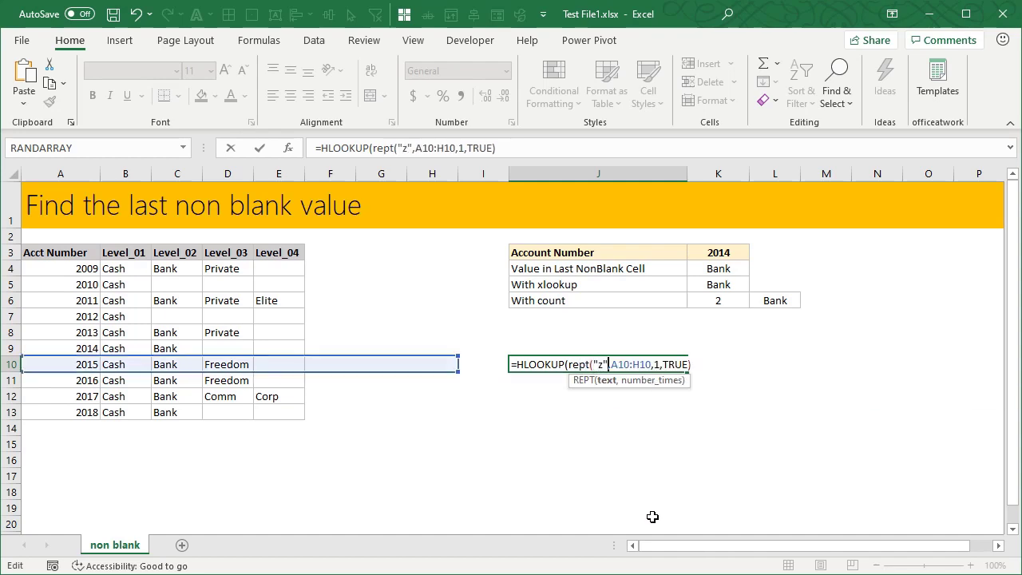
{"action": "type", "text": "10),"}
{"action": "key", "text": "Return"}
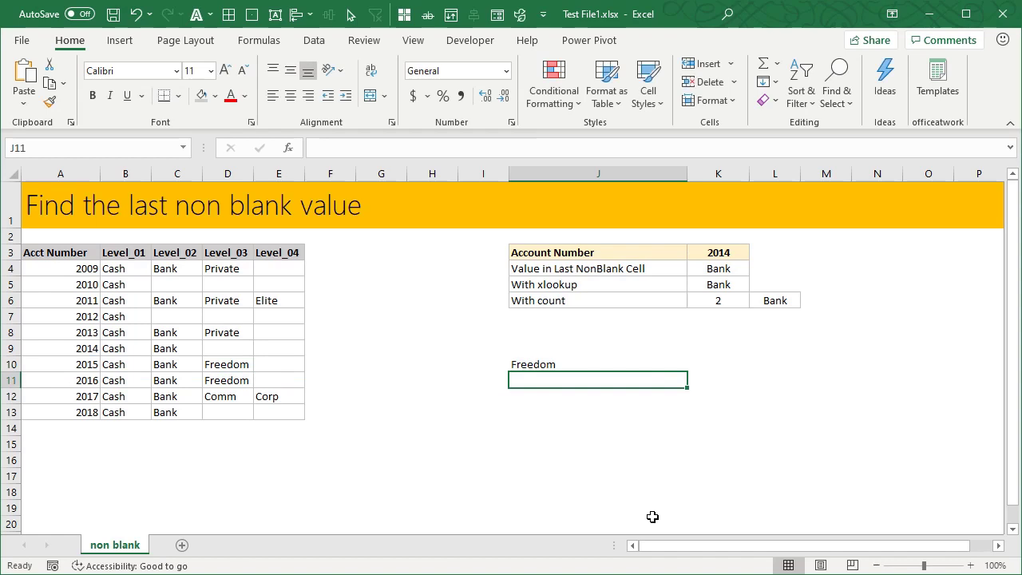
{"action": "key", "text": "Up"}
{"action": "key", "text": "F2"}
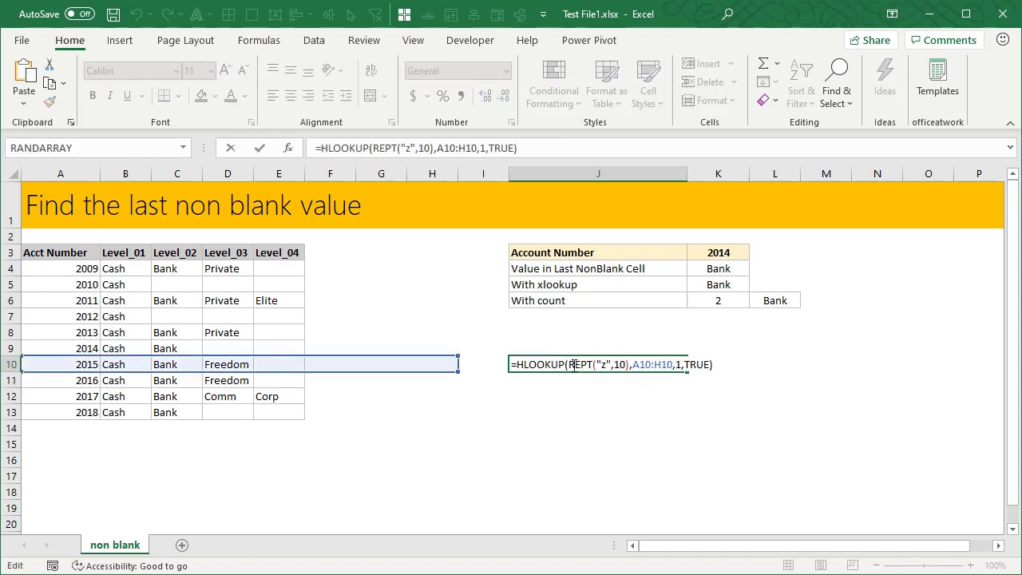
{"action": "left_click_drag", "start_coordinate": [569, 364], "coordinate": [631, 364]}
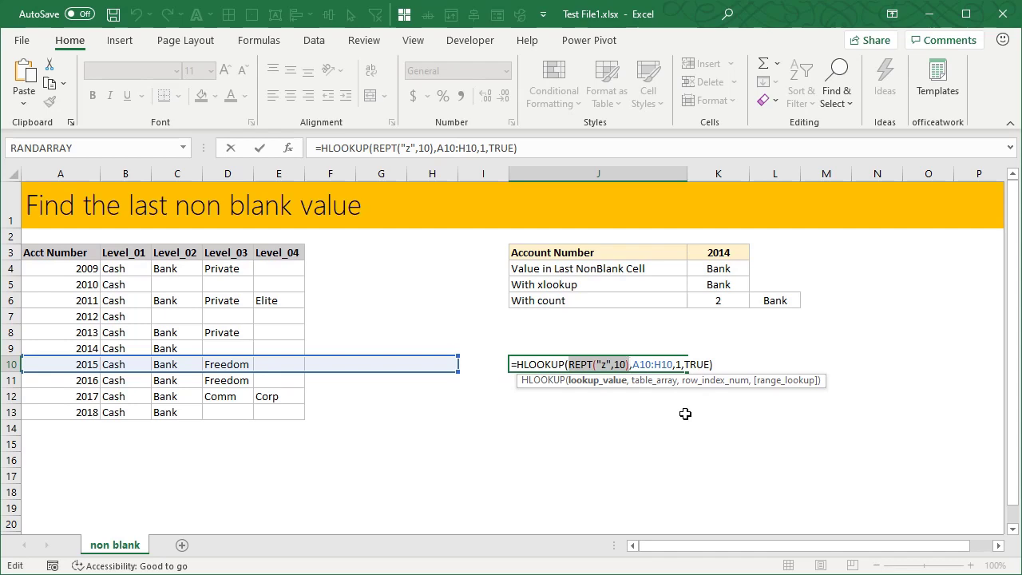
{"action": "key", "text": "ctrl+Return"}
{"action": "key", "text": "Delete"}
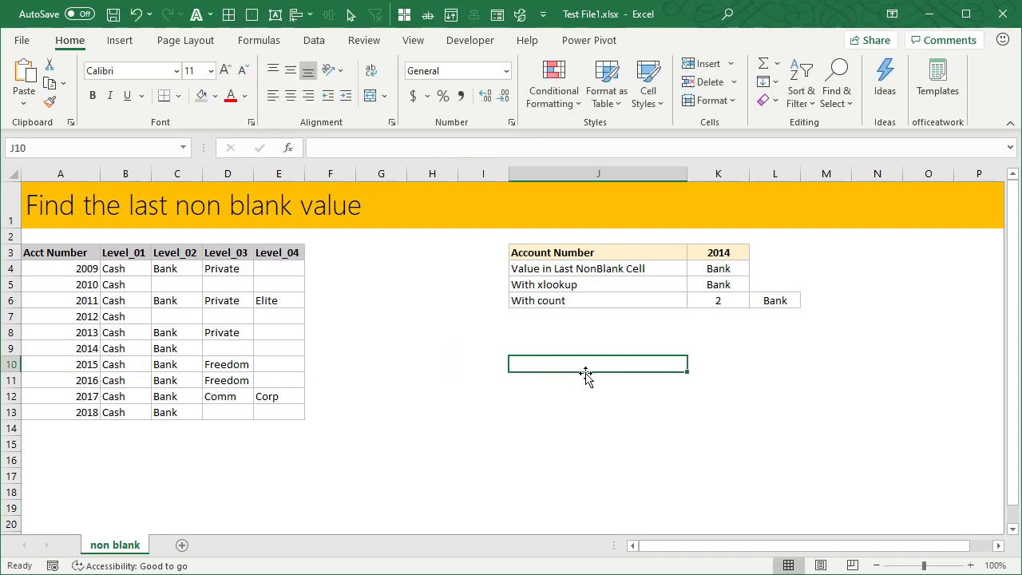
Open K4's LOOKUP formula and highlight its REPT("z",5) and INDEX(B4:I13...) arguments.
{"action": "left_click", "coordinate": [717, 270]}
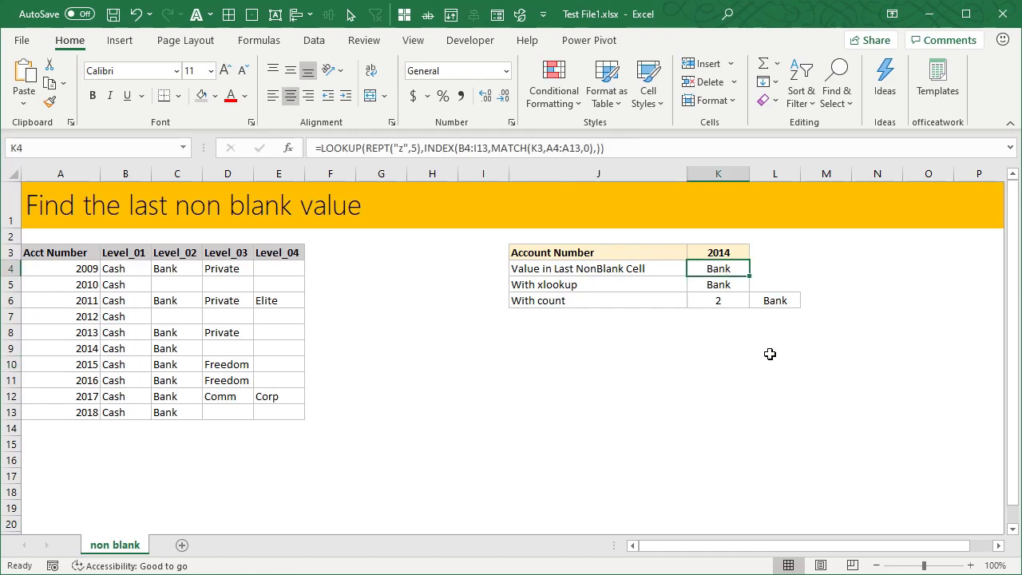
{"action": "key", "text": "F2"}
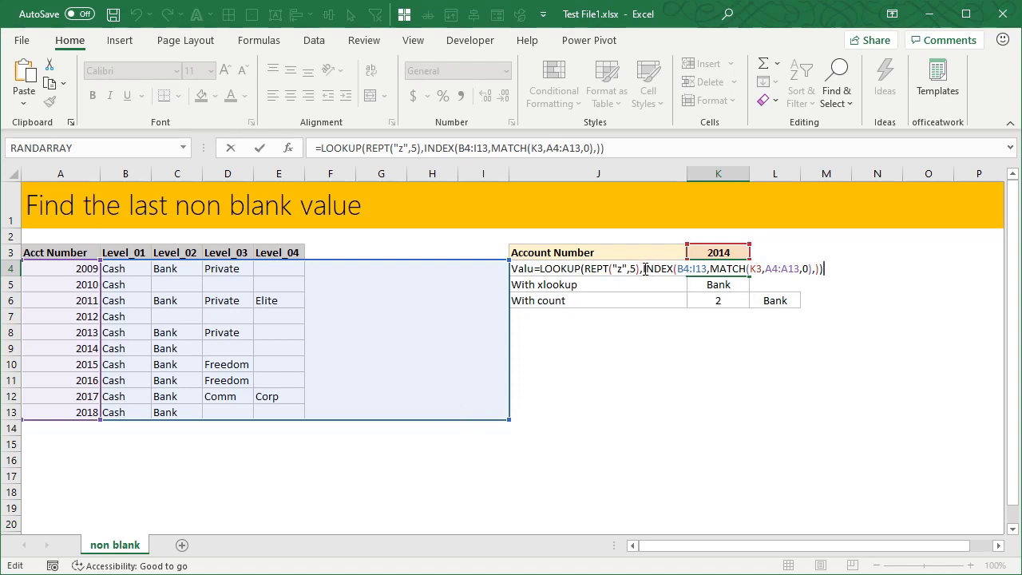
{"action": "left_click_drag", "start_coordinate": [644, 269], "coordinate": [708, 269]}
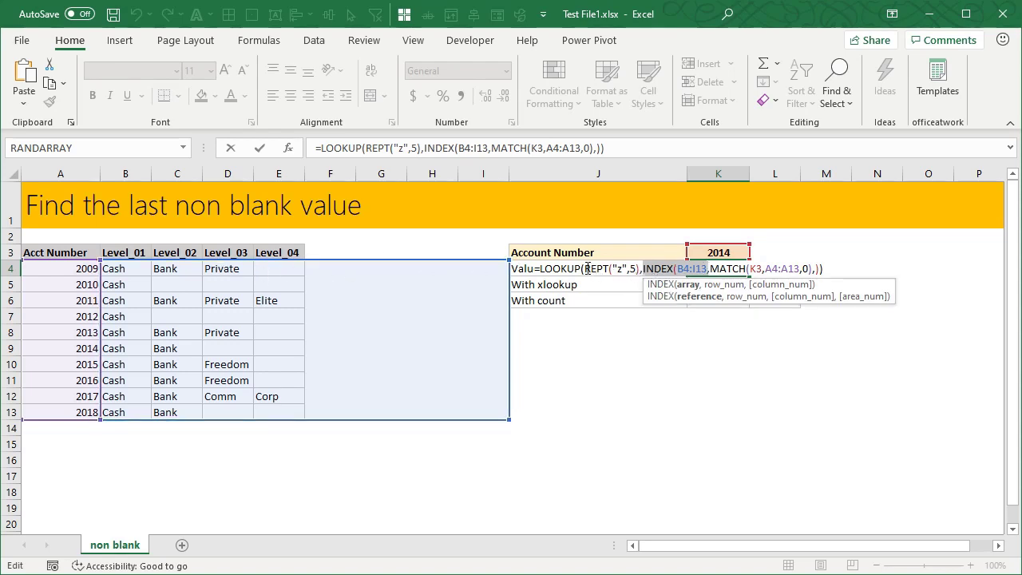
{"action": "left_click_drag", "start_coordinate": [587, 269], "coordinate": [641, 269]}
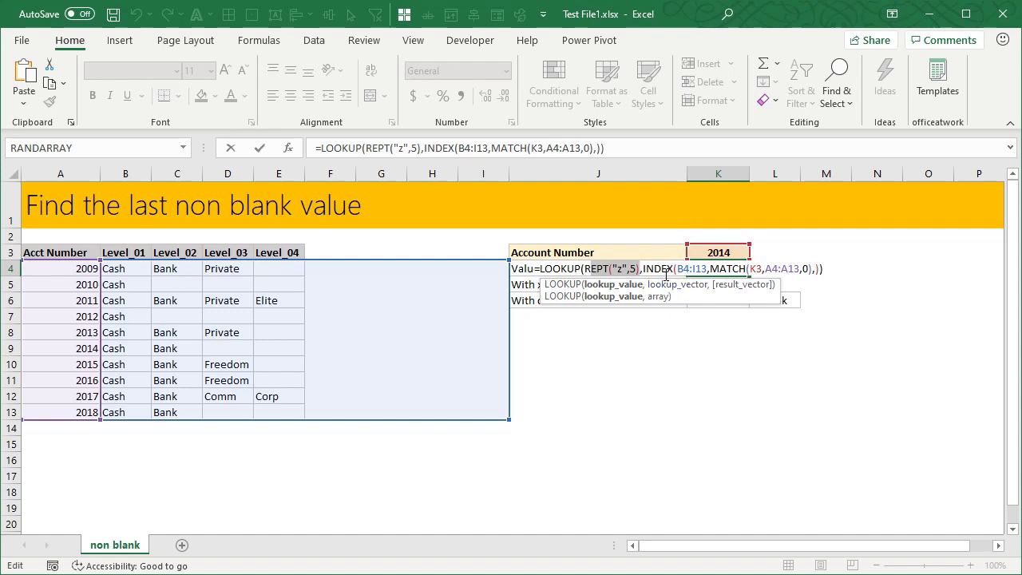
{"action": "left_click", "coordinate": [631, 270]}
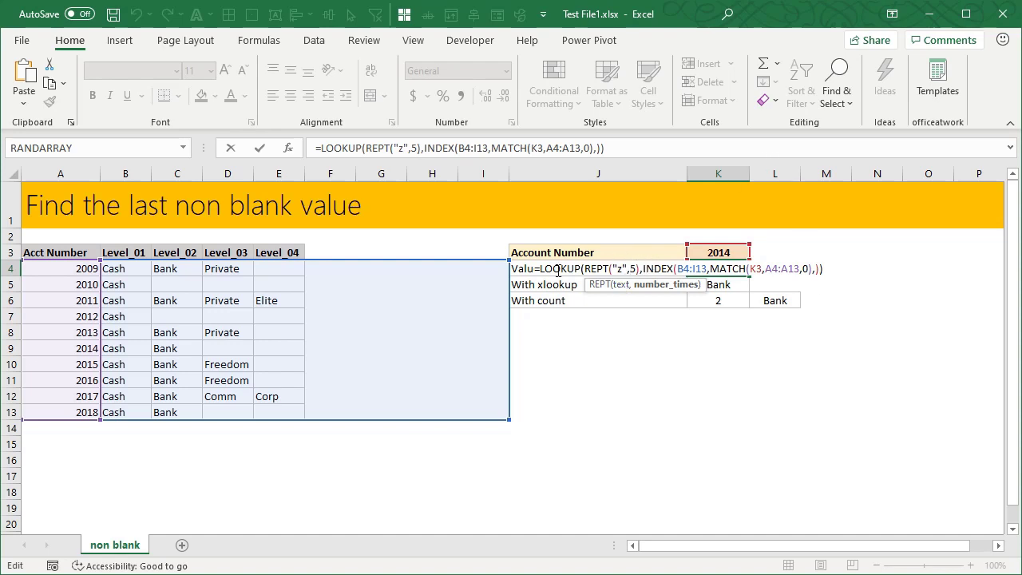
{"action": "left_click", "coordinate": [643, 268]}
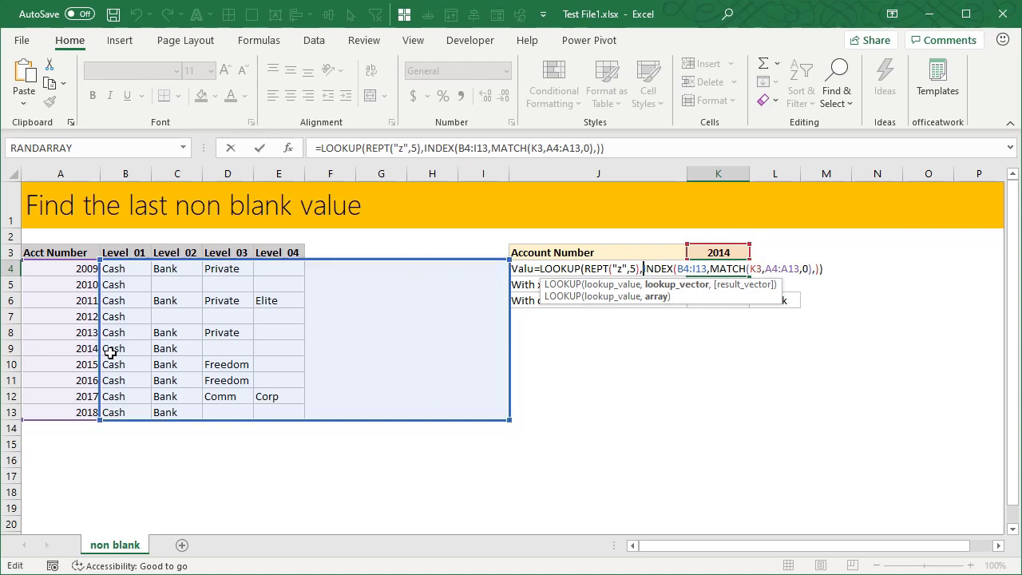
Walk through K4's INDEX argument, relating it to row 9's cells B9:D9.
{"action": "left_click", "coordinate": [816, 268]}
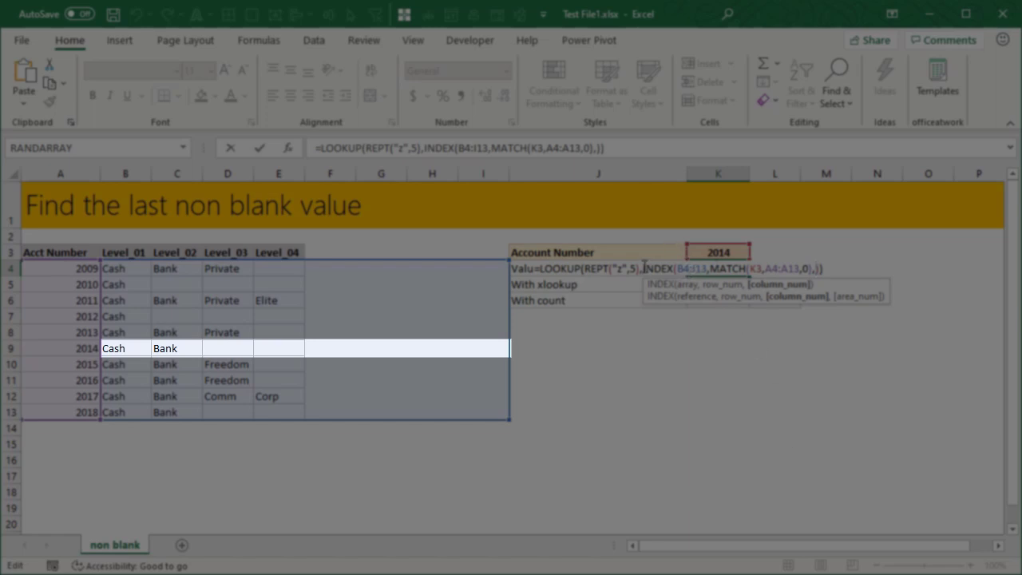
{"action": "left_click_drag", "start_coordinate": [644, 268], "coordinate": [816, 268]}
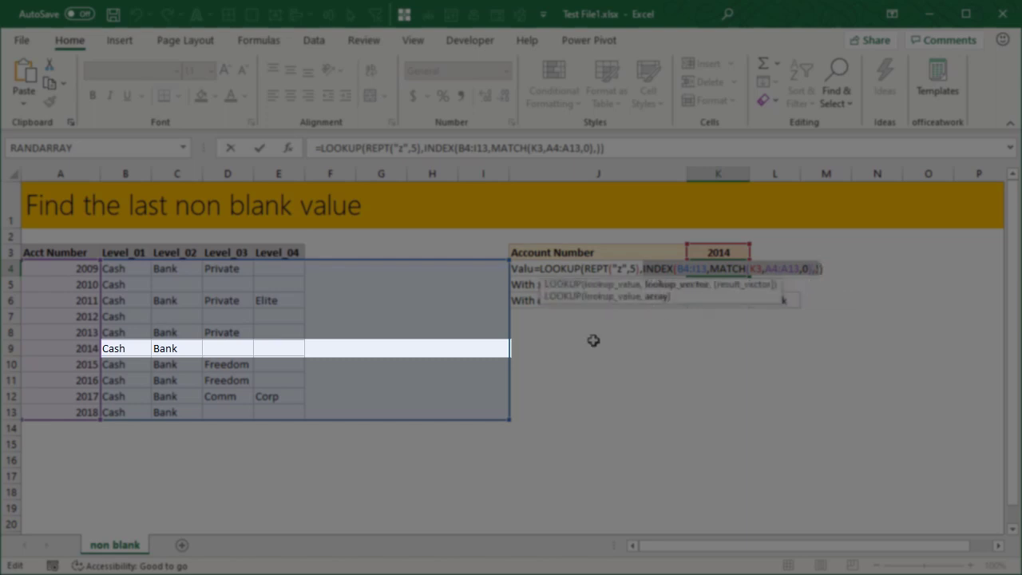
{"action": "left_click_drag", "start_coordinate": [125, 348], "coordinate": [239, 348]}
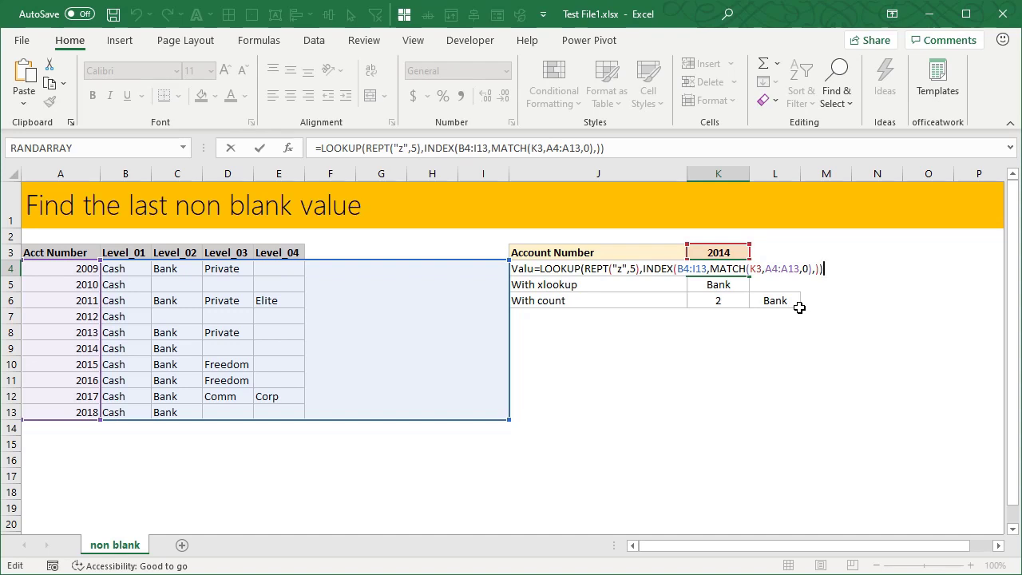
Commit K4's formula showing Bank, review K5's LET/XLOOKUP formula, and select J10.
{"action": "key", "text": "ctrl+Return"}
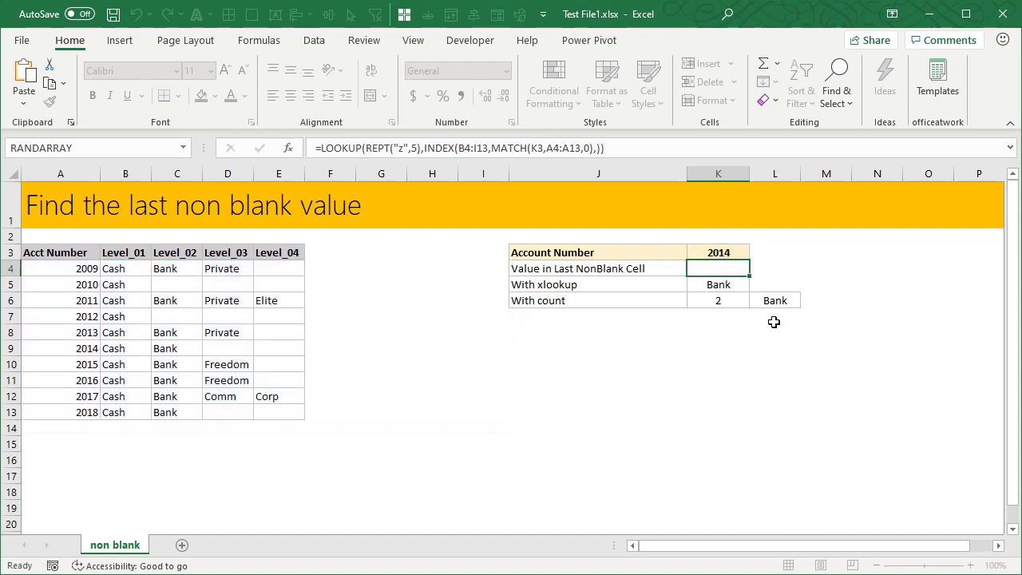
{"action": "left_click", "coordinate": [721, 284]}
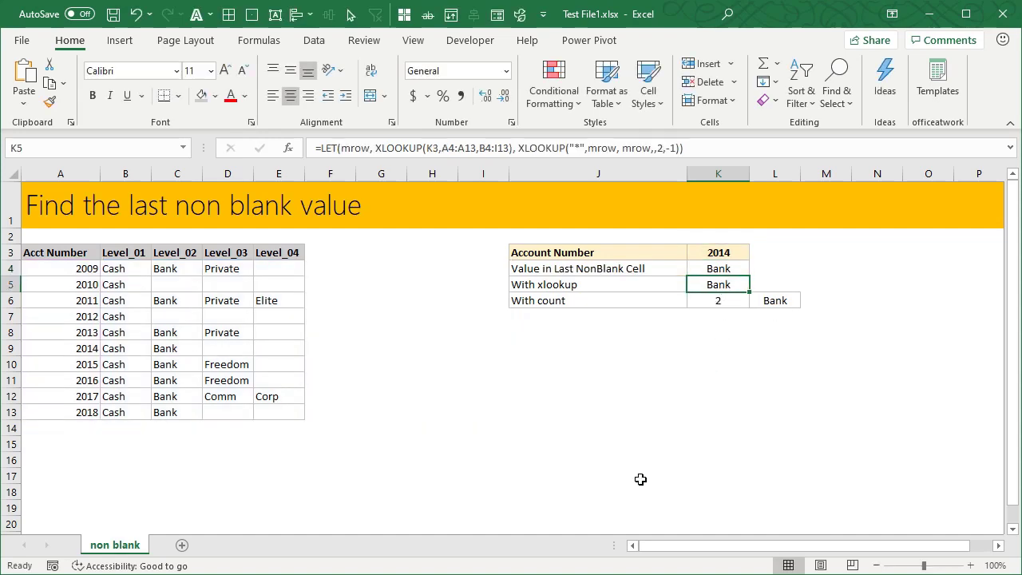
{"action": "left_click", "coordinate": [531, 364]}
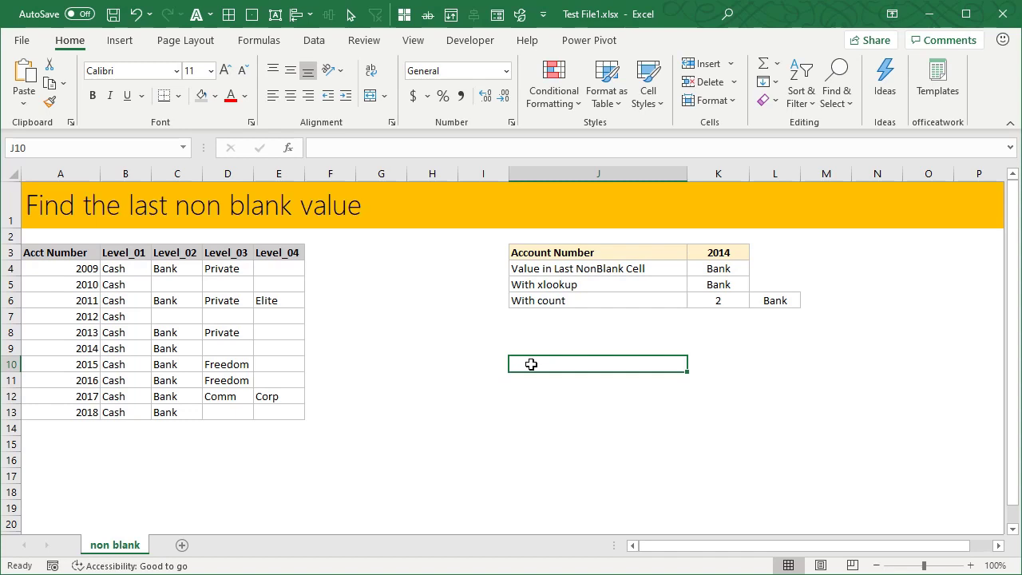
Type =XLOOKUP("*",A4:A19,A4:A19,,2,-1) into J10.
{"action": "type", "text": "="}
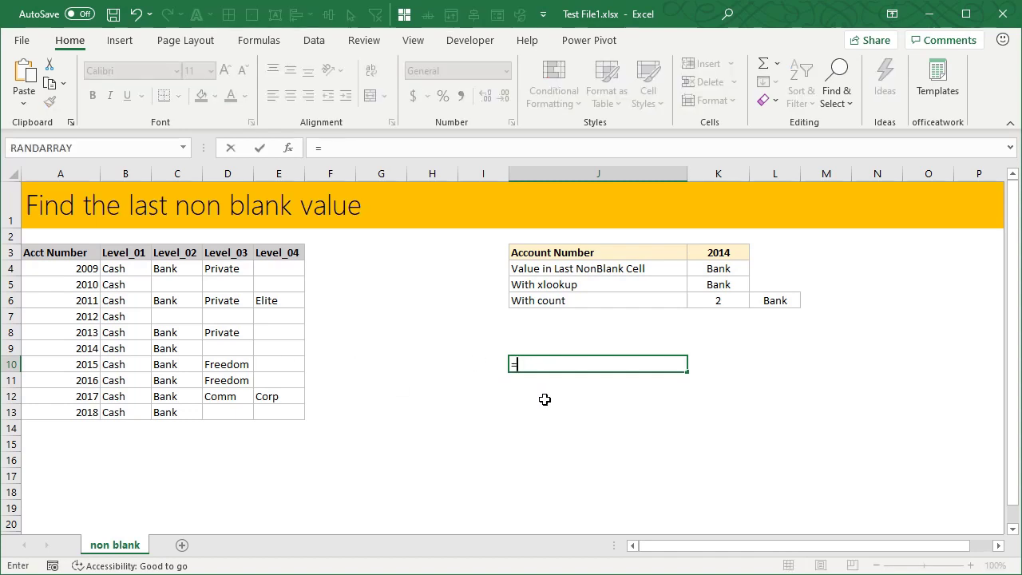
{"action": "type", "text": "xlookup"}
{"action": "key", "text": "Tab"}
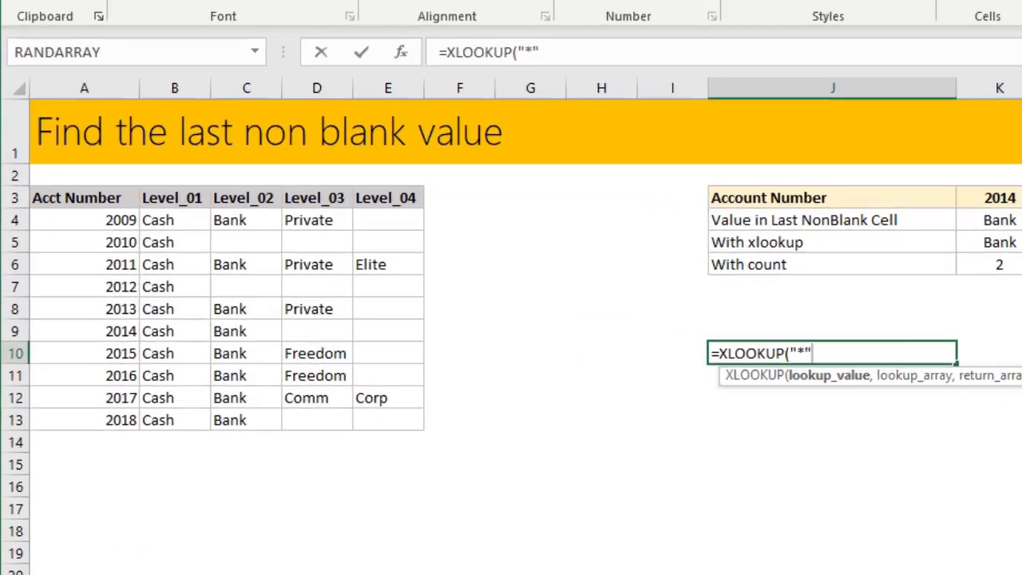
{"action": "type", "text": ","}
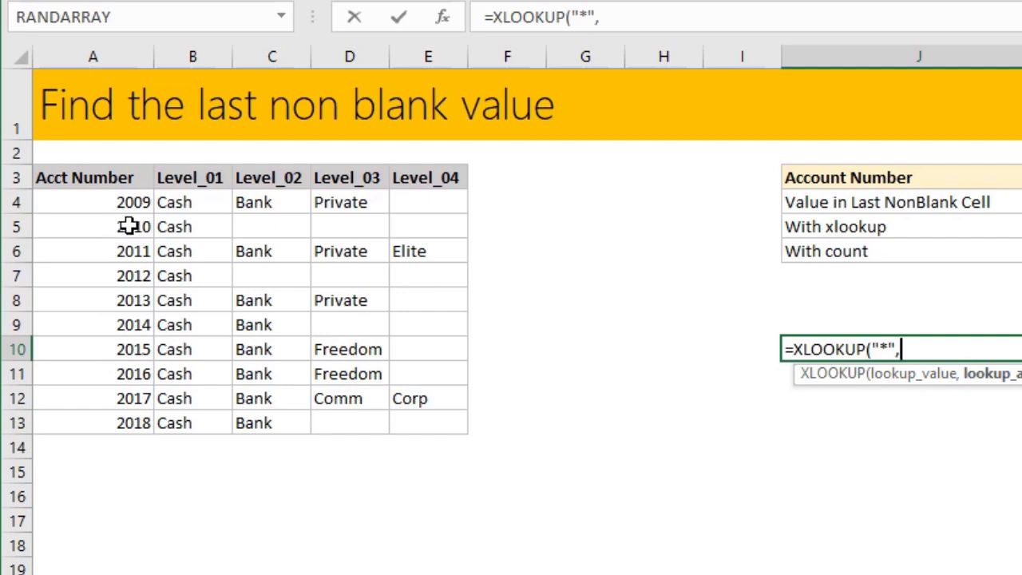
{"action": "left_click_drag", "start_coordinate": [130, 202], "coordinate": [126, 568]}
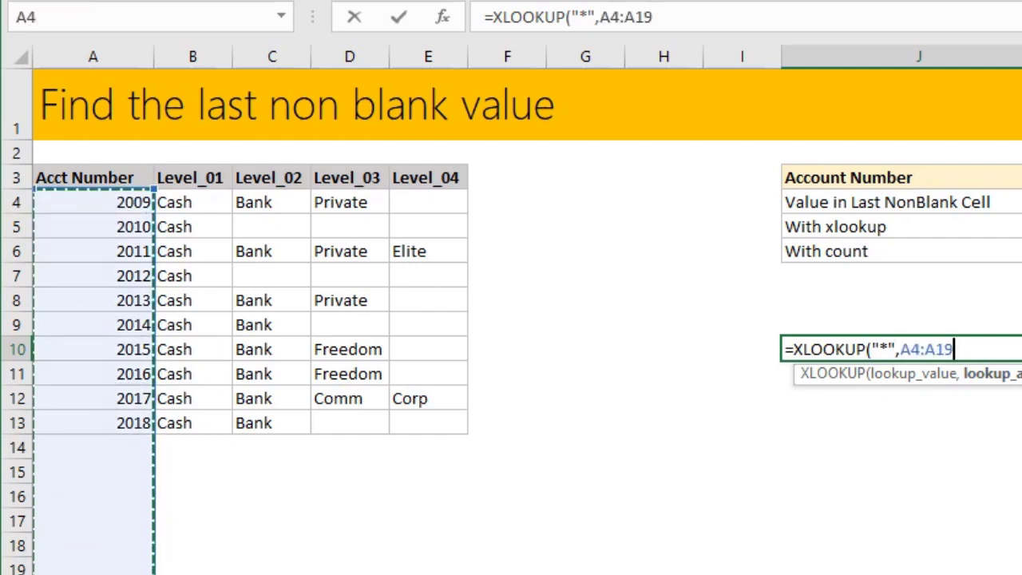
{"action": "type", "text": ","}
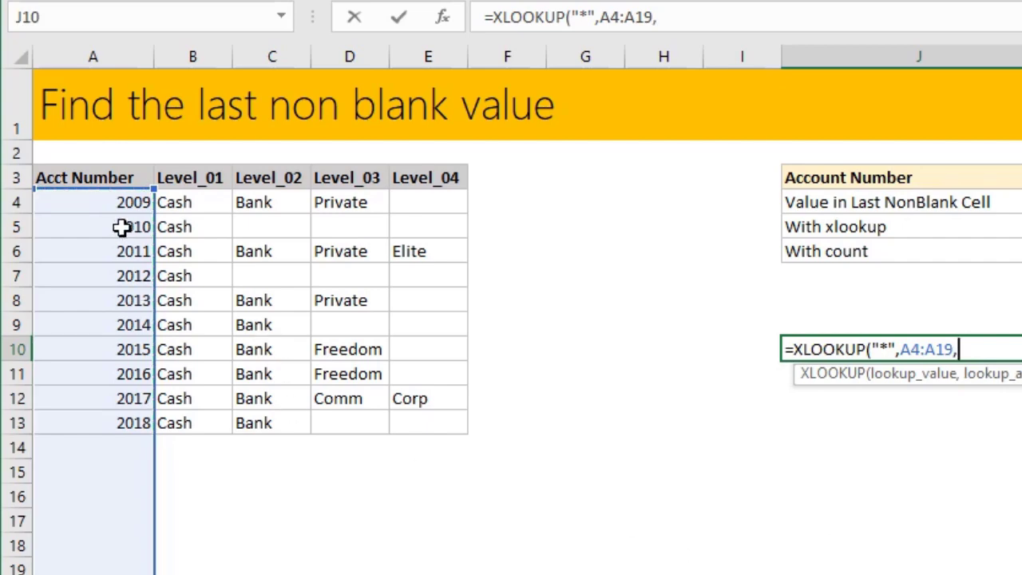
{"action": "left_click_drag", "start_coordinate": [128, 200], "coordinate": [119, 567]}
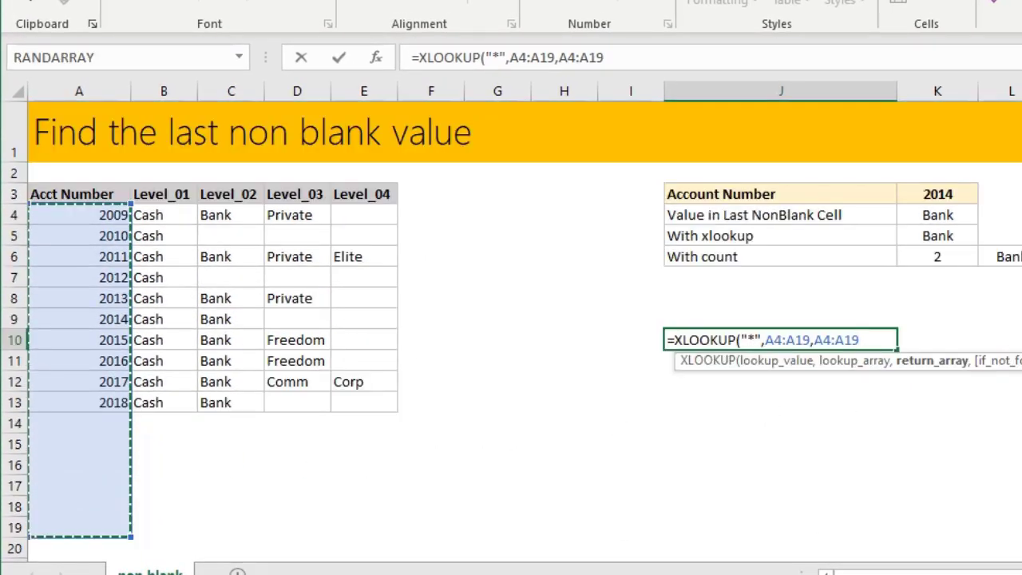
{"action": "type", "text": ",,"}
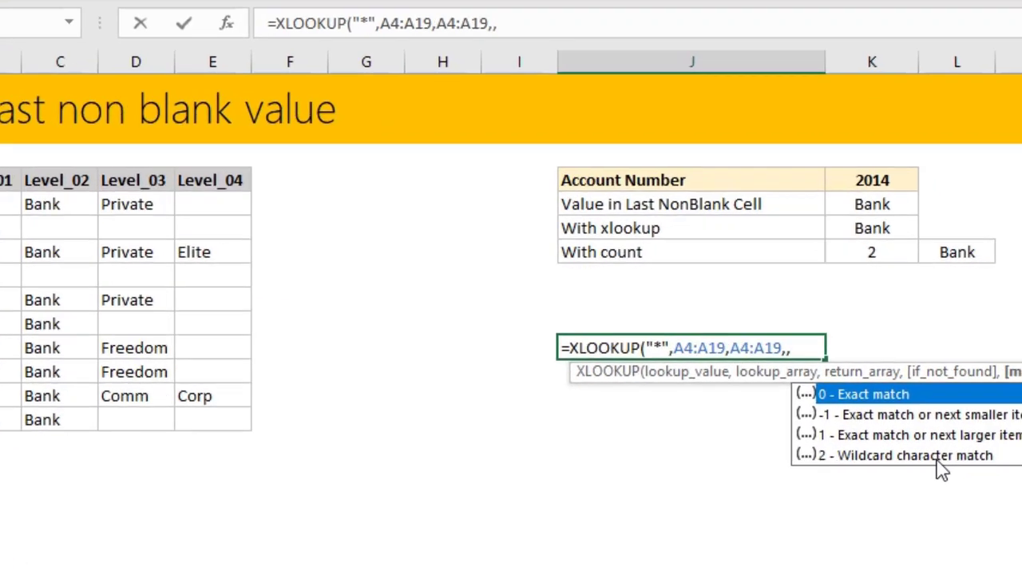
{"action": "type", "text": "2"}
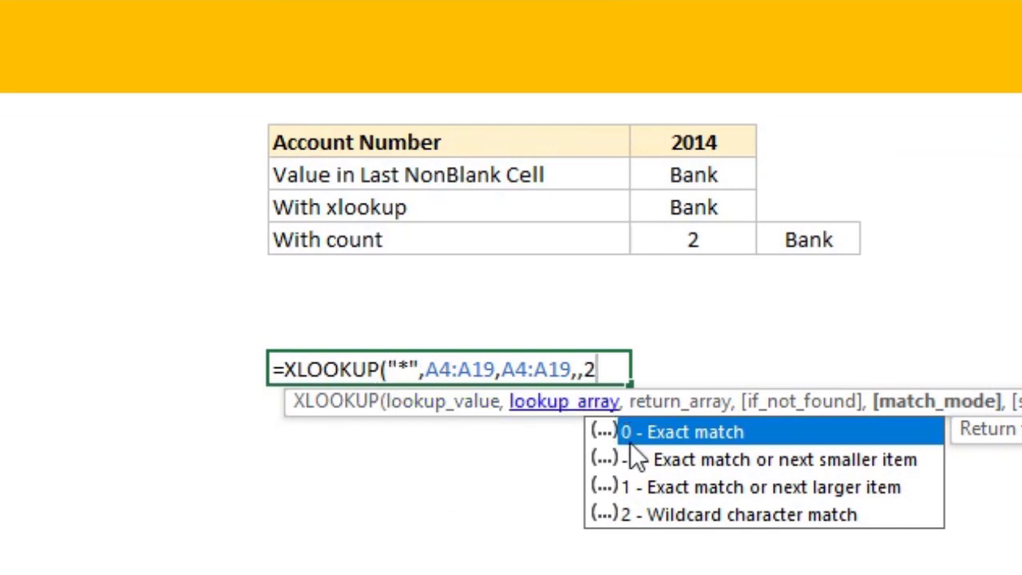
{"action": "type", "text": ","}
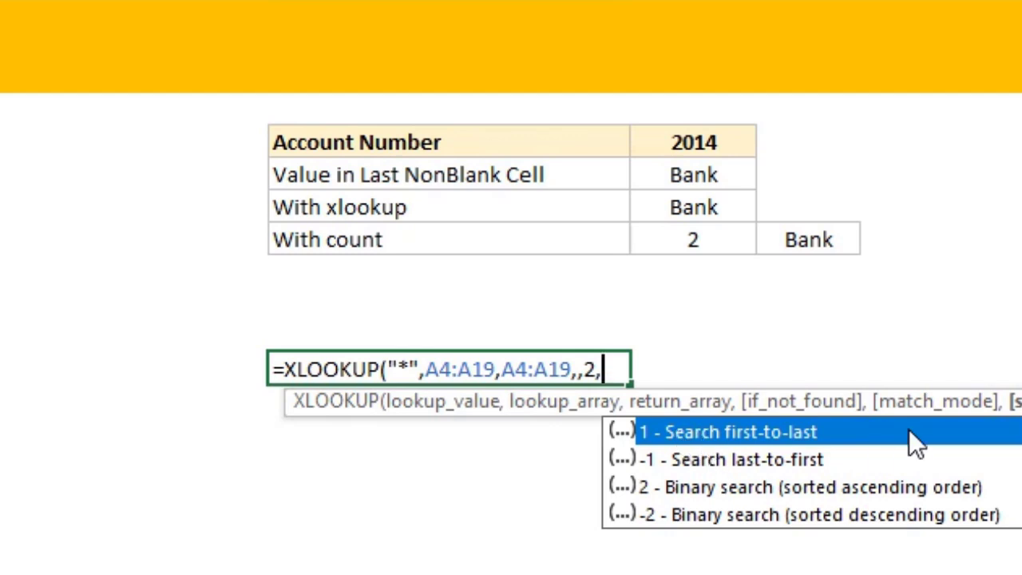
{"action": "type", "text": "-1)"}
Commit J10's wildcard XLOOKUP, which returns #N/A, and review its A4:A19 range.
{"action": "key", "text": "Return"}
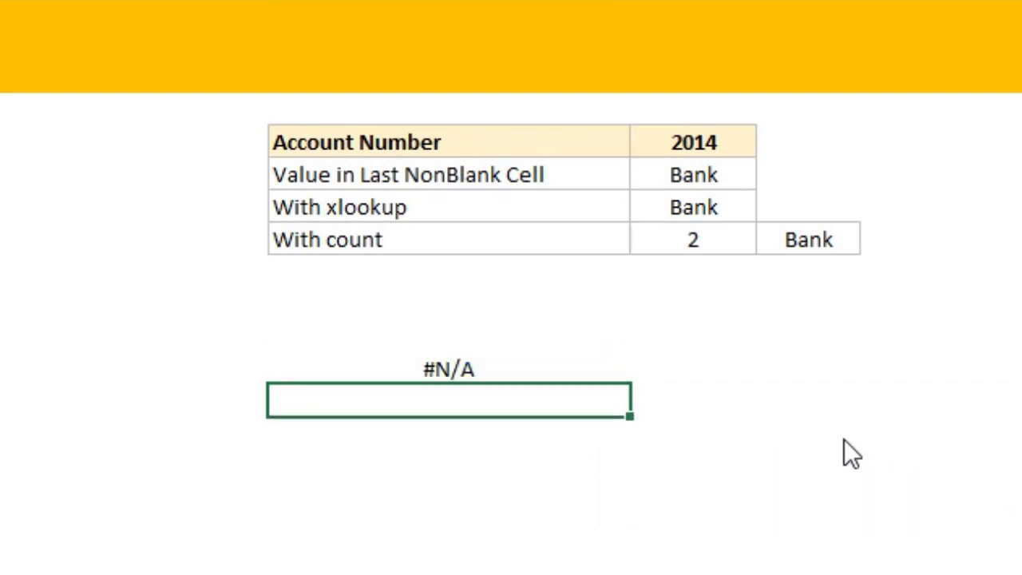
{"action": "key", "text": "Up"}
{"action": "key", "text": "F2"}
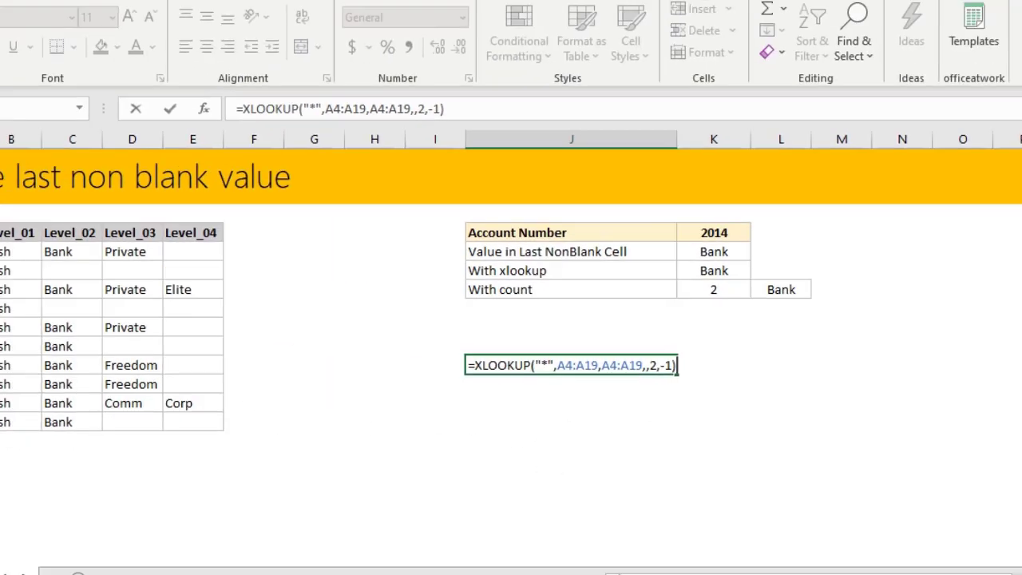
{"action": "left_click_drag", "start_coordinate": [60, 269], "coordinate": [76, 509]}
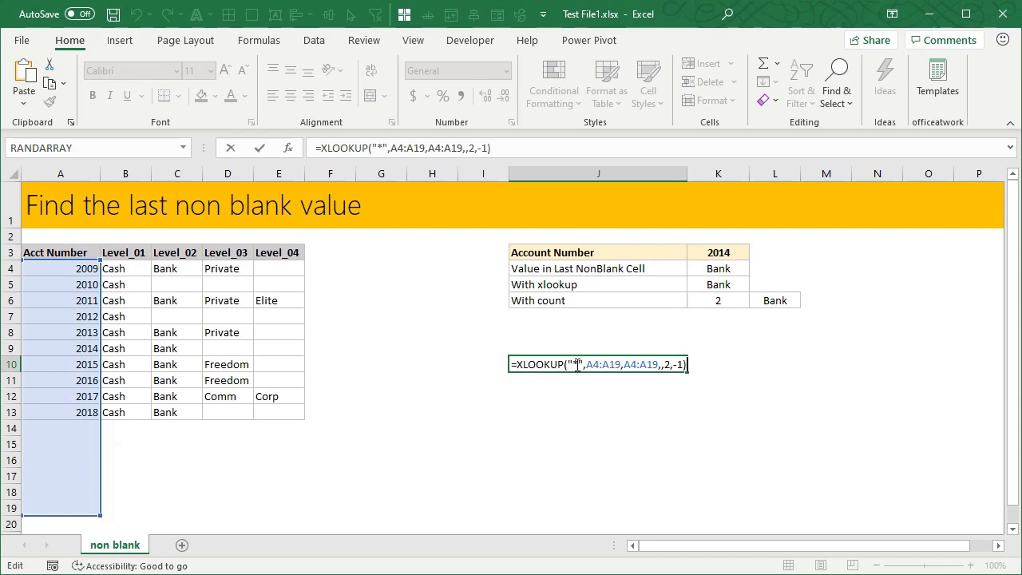
{"action": "key", "text": "Escape"}
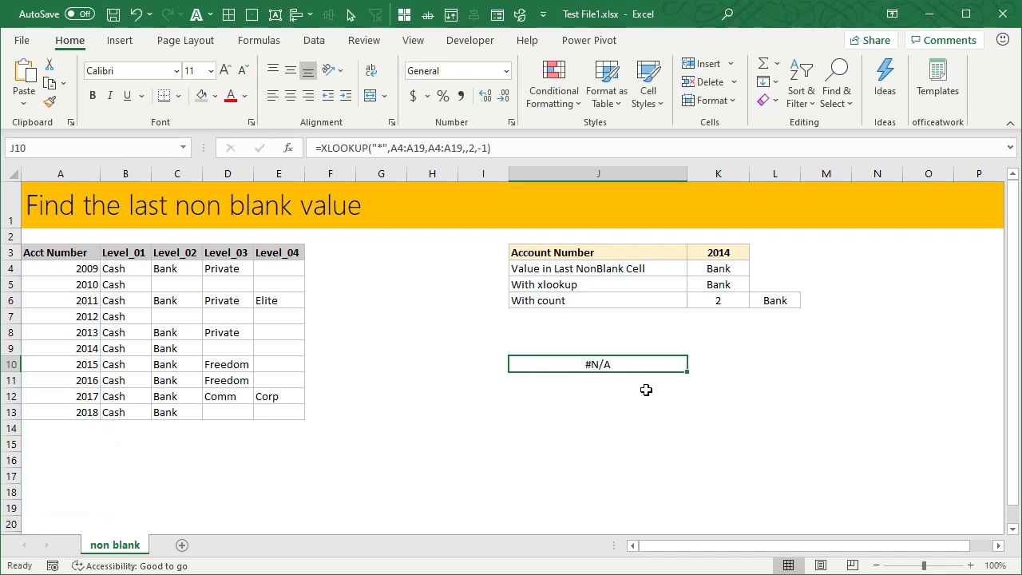
Shift the lookup range to B4:B19 so J10 returns Cash.
{"action": "key", "text": "F2"}
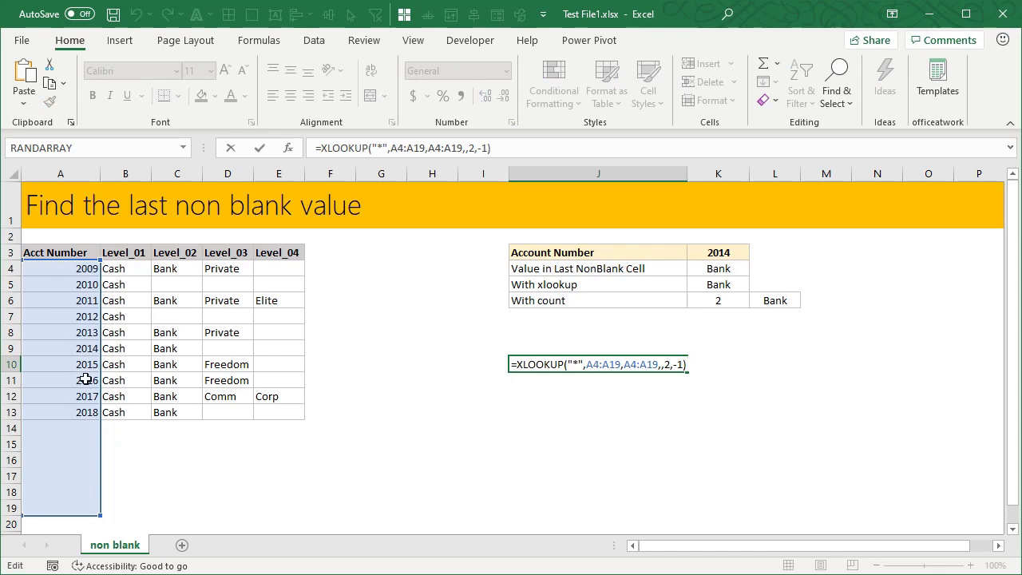
{"action": "double_click", "coordinate": [579, 366]}
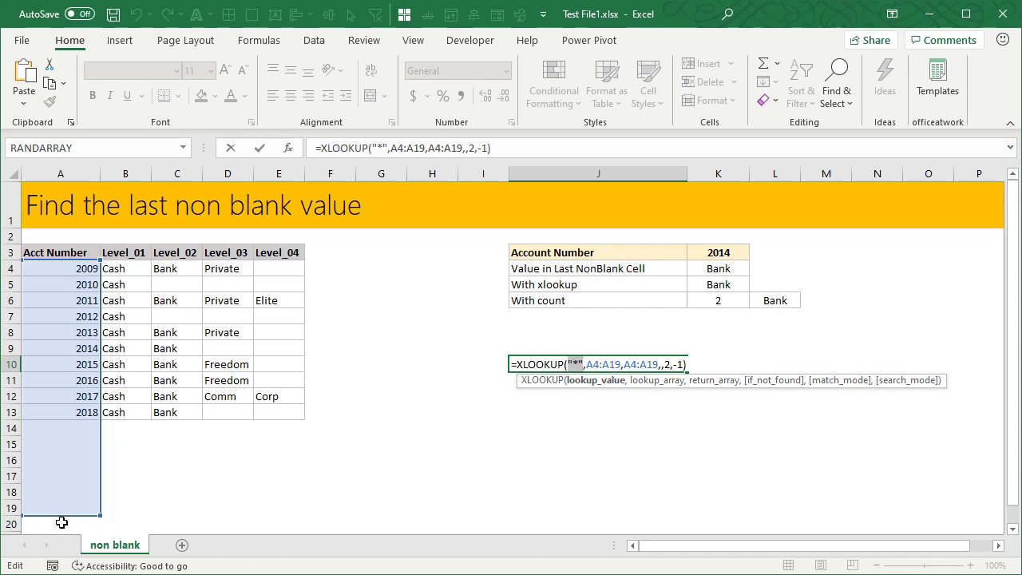
{"action": "left_click_drag", "start_coordinate": [63, 511], "coordinate": [123, 519]}
{"action": "key", "text": "Return"}
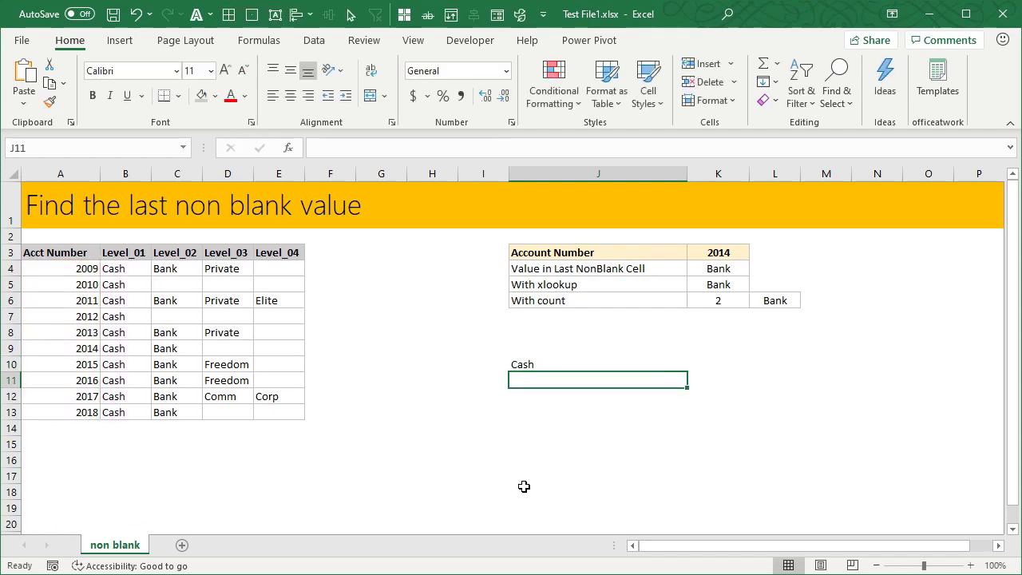
Append &"" to J10's B4:B19 lookup range and recommit; it still returns Cash.
{"action": "left_click", "coordinate": [656, 364]}
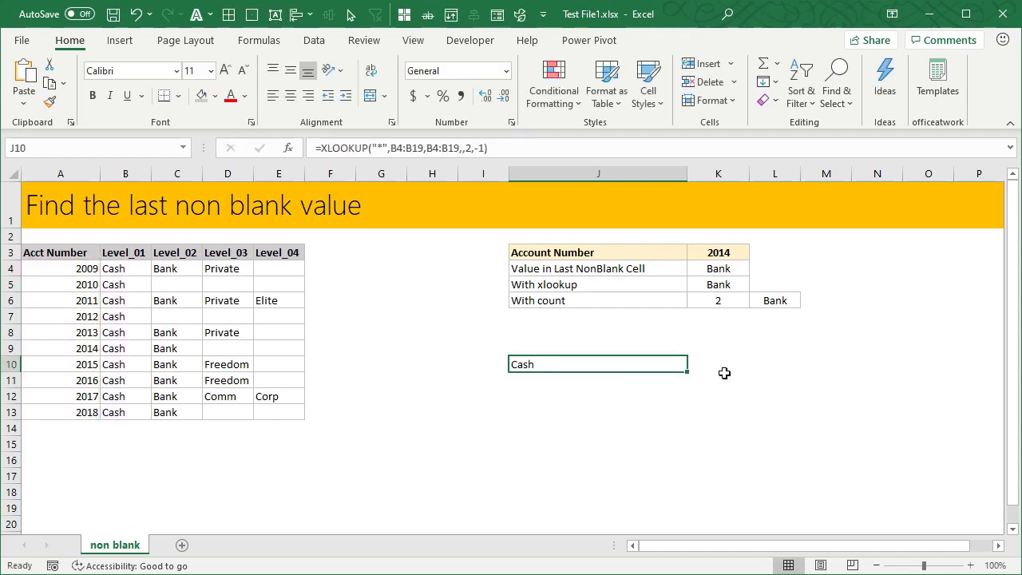
{"action": "key", "text": "F2"}
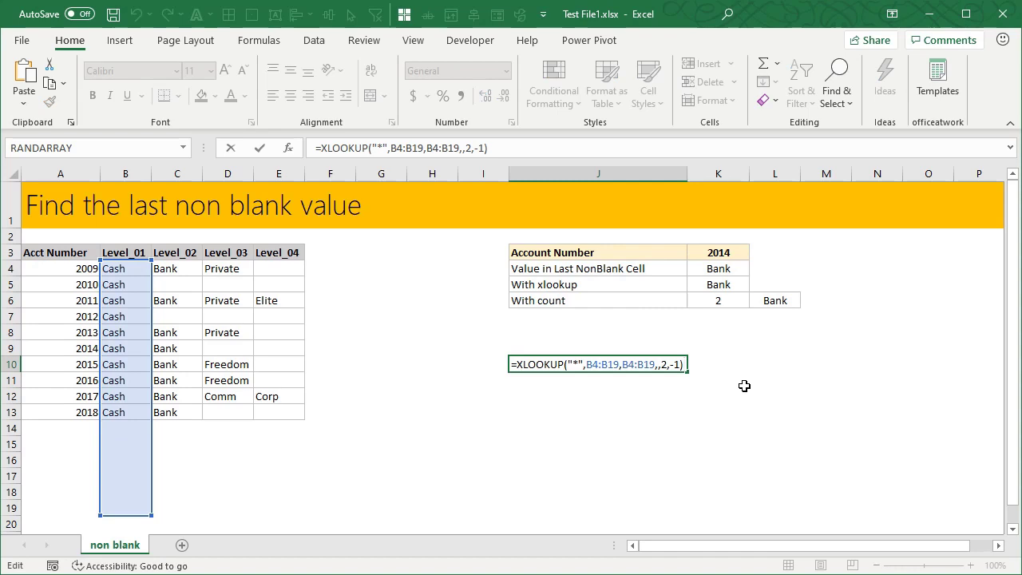
{"action": "key", "text": "Escape"}
{"action": "key", "text": "F2"}
{"action": "left_click", "coordinate": [588, 365]}
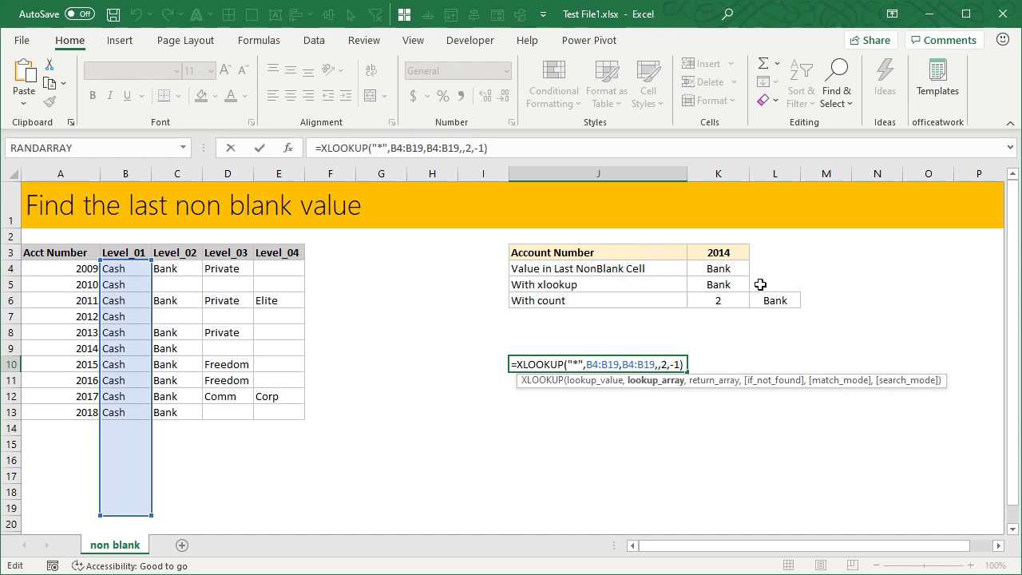
{"action": "type", "text": "&\"\""}
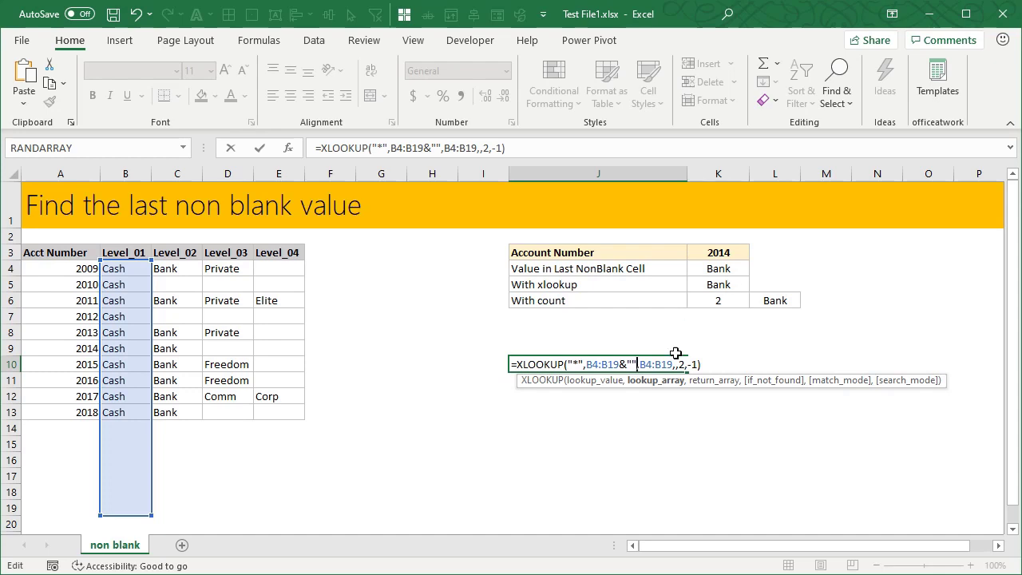
{"action": "key", "text": "ctrl+Return"}
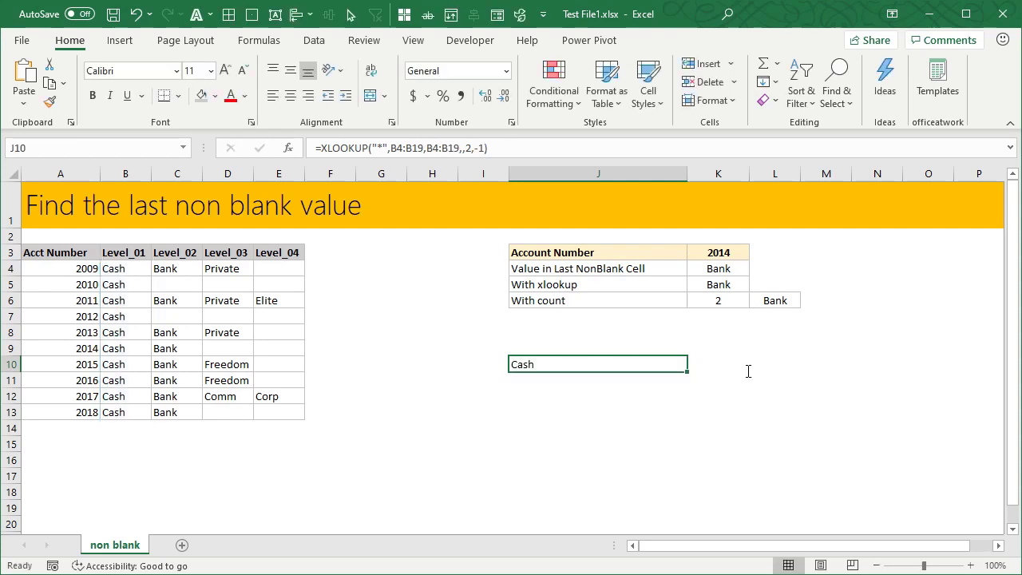
Review J10's revised formula once more, then delete it.
{"action": "double_click", "coordinate": [591, 364]}
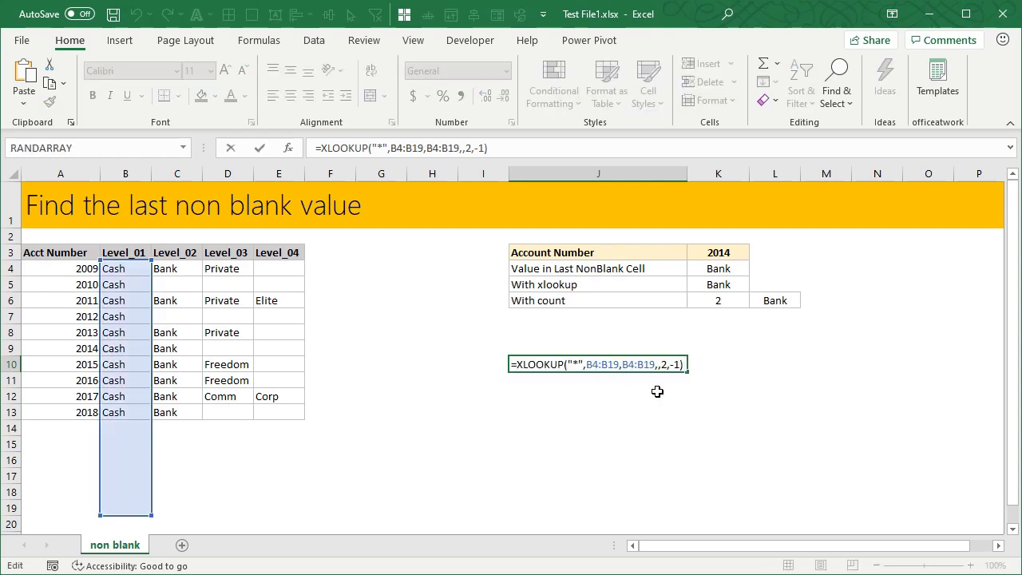
{"action": "key", "text": "Escape"}
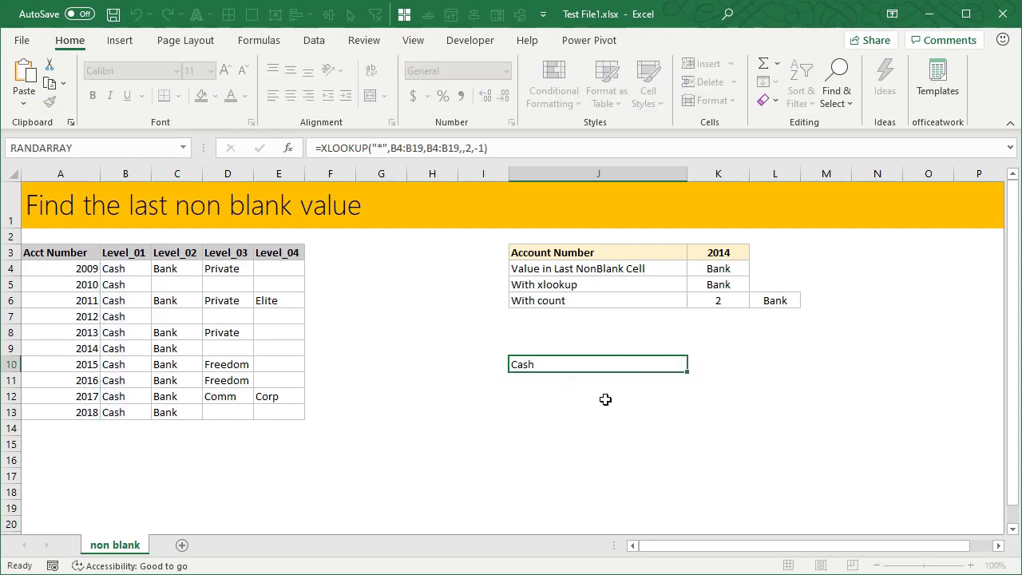
{"action": "key", "text": "Delete"}
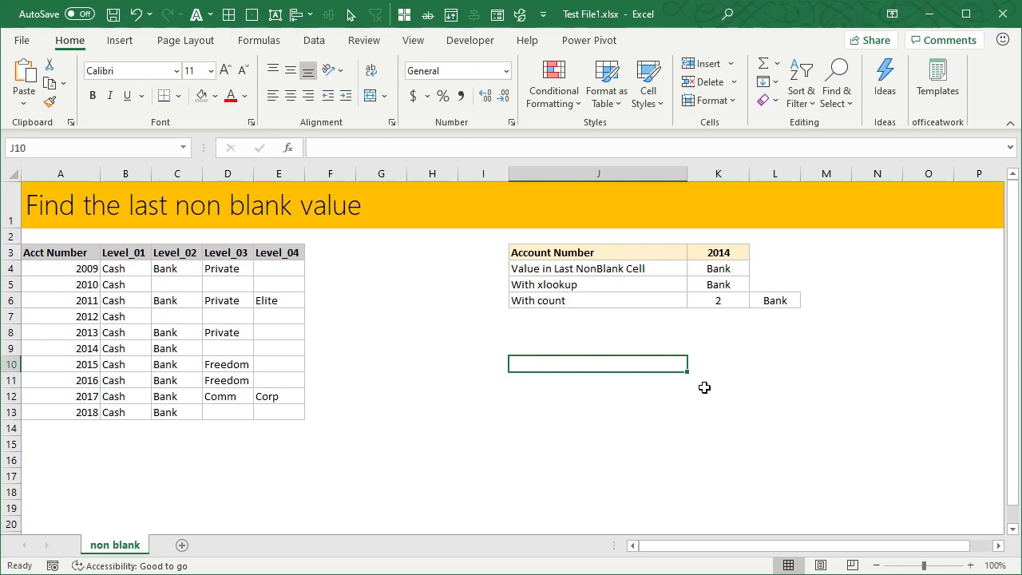
{"action": "left_click", "coordinate": [734, 287]}
{"action": "key", "text": "F2"}
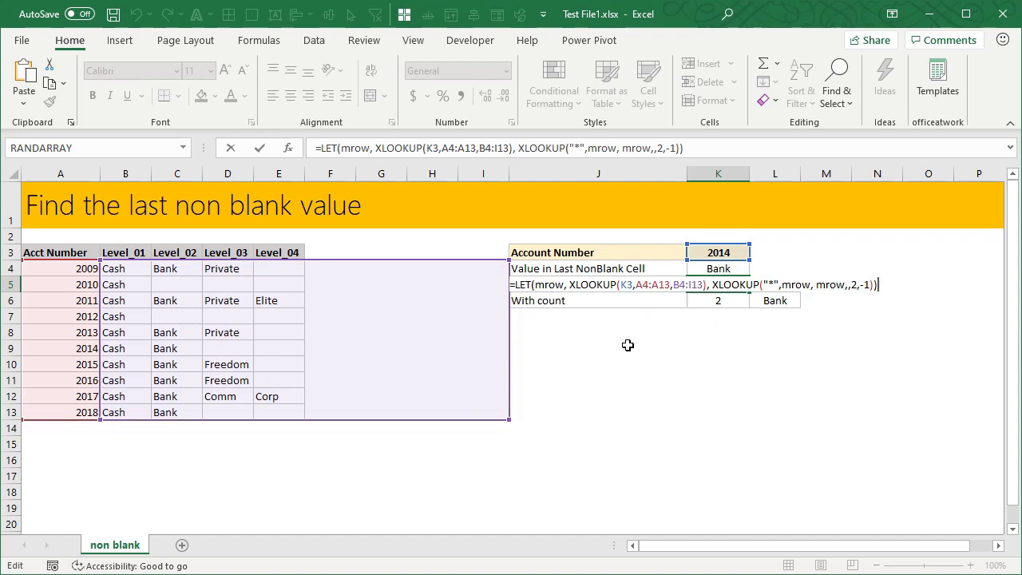
{"action": "key", "text": "ctrl+Return"}
{"action": "left_click", "coordinate": [538, 347]}
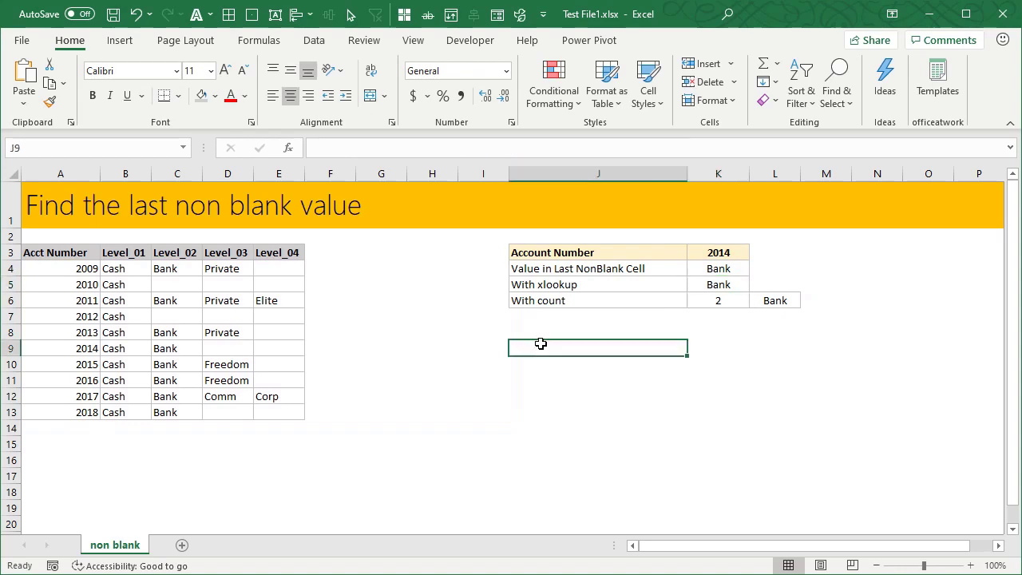
{"action": "type", "text": "="}
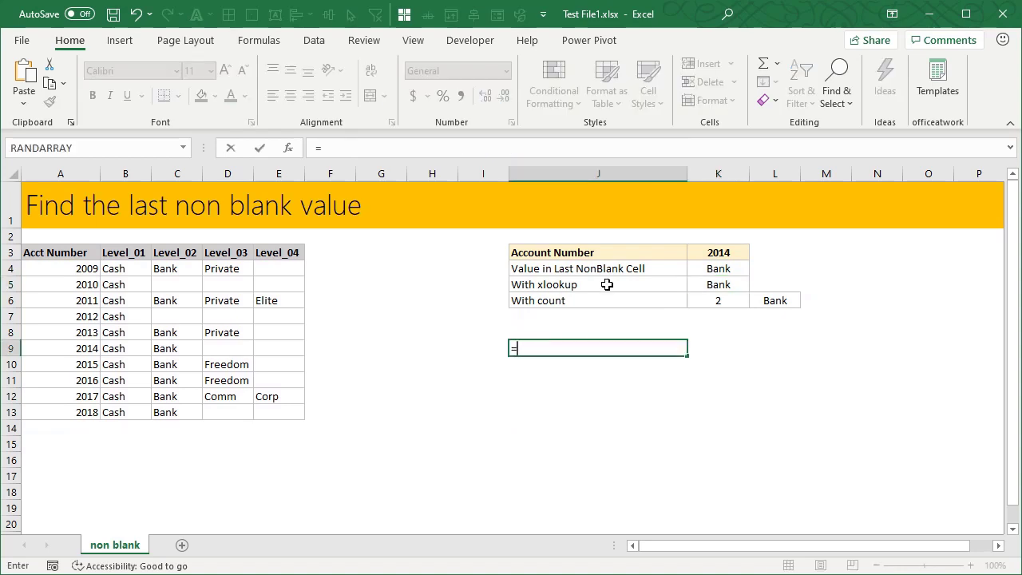
{"action": "type", "text": "xlook"}
{"action": "key", "text": "Tab"}
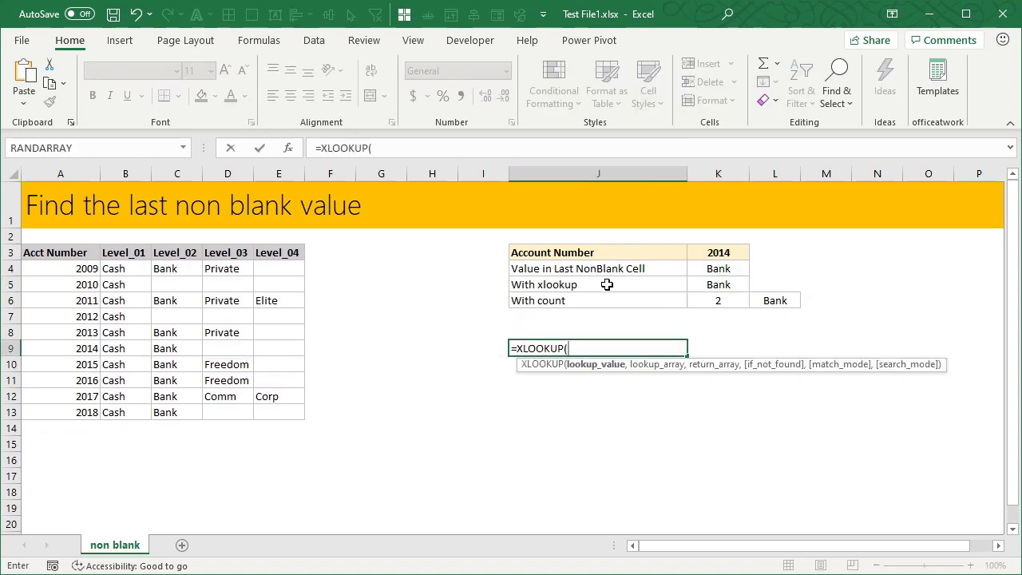
{"action": "left_click", "coordinate": [732, 254]}
{"action": "type", "text": ","}
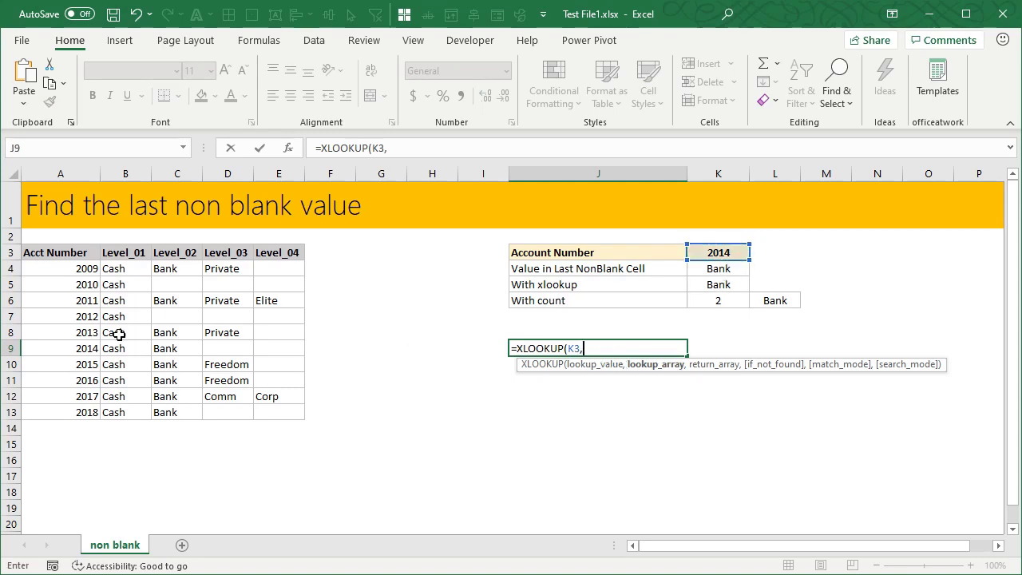
{"action": "left_click_drag", "start_coordinate": [44, 271], "coordinate": [73, 413]}
{"action": "type", "text": ","}
{"action": "left_click_drag", "start_coordinate": [133, 269], "coordinate": [482, 417]}
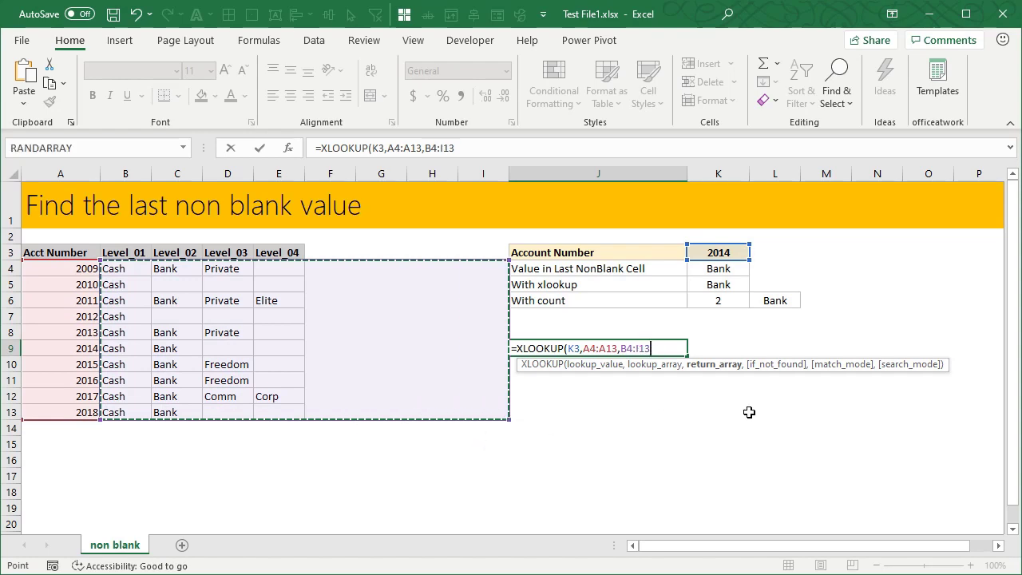
{"action": "type", "text": ")"}
{"action": "key", "text": "Return"}
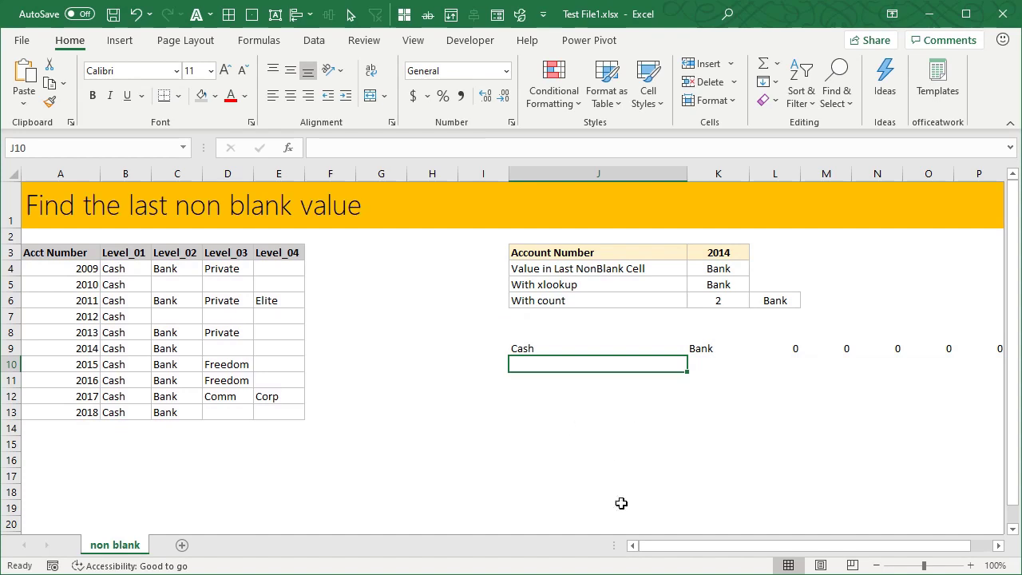
{"action": "left_click_drag", "start_coordinate": [666, 548], "coordinate": [725, 551]}
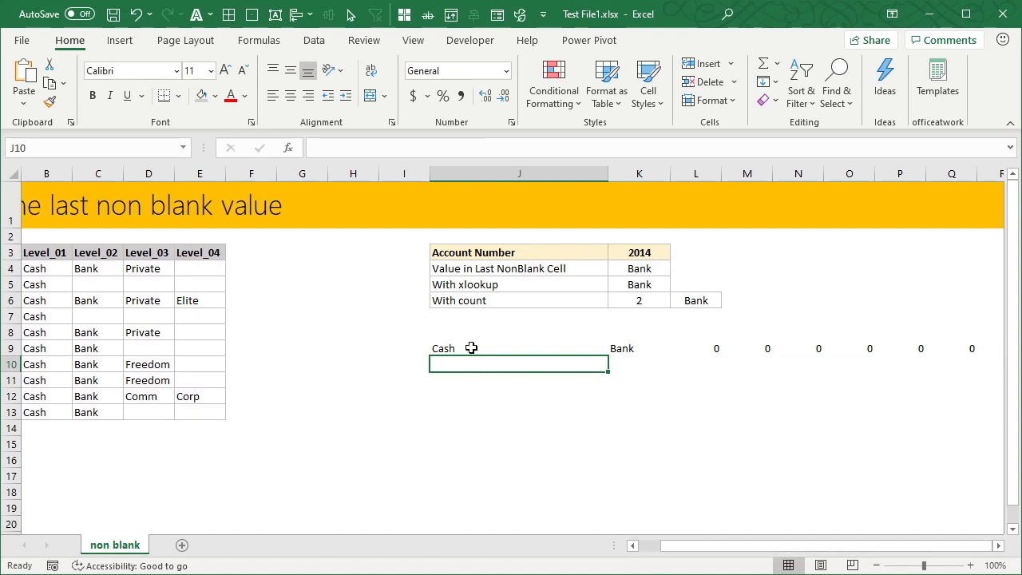
{"action": "left_click_drag", "start_coordinate": [467, 348], "coordinate": [962, 348]}
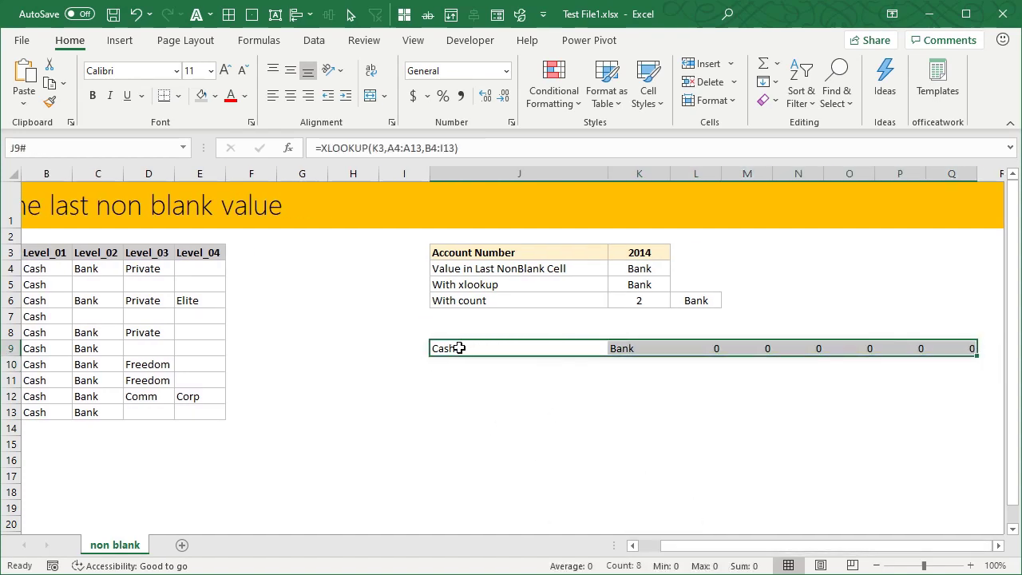
{"action": "key", "text": "F2"}
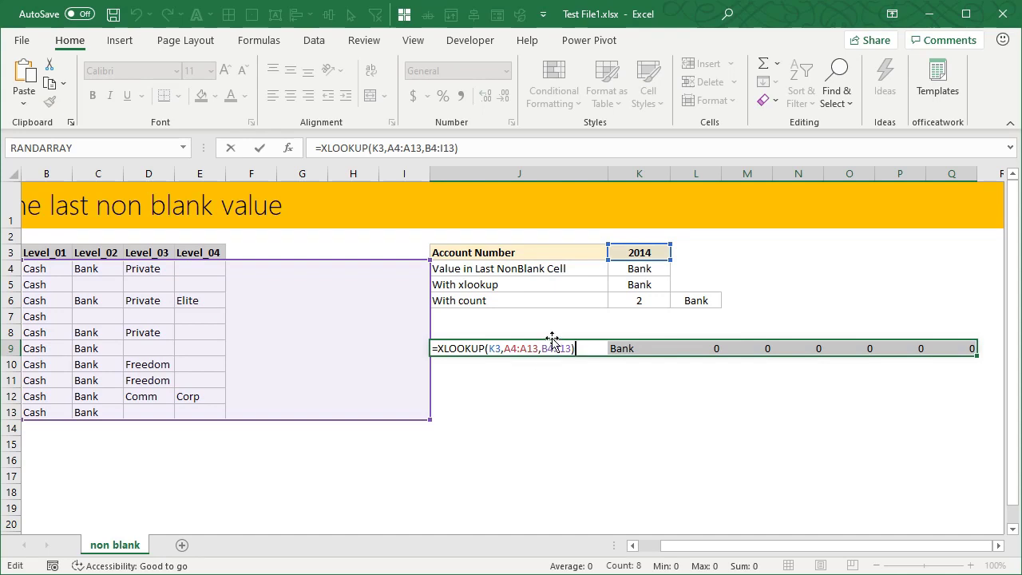
{"action": "left_click", "coordinate": [636, 544]}
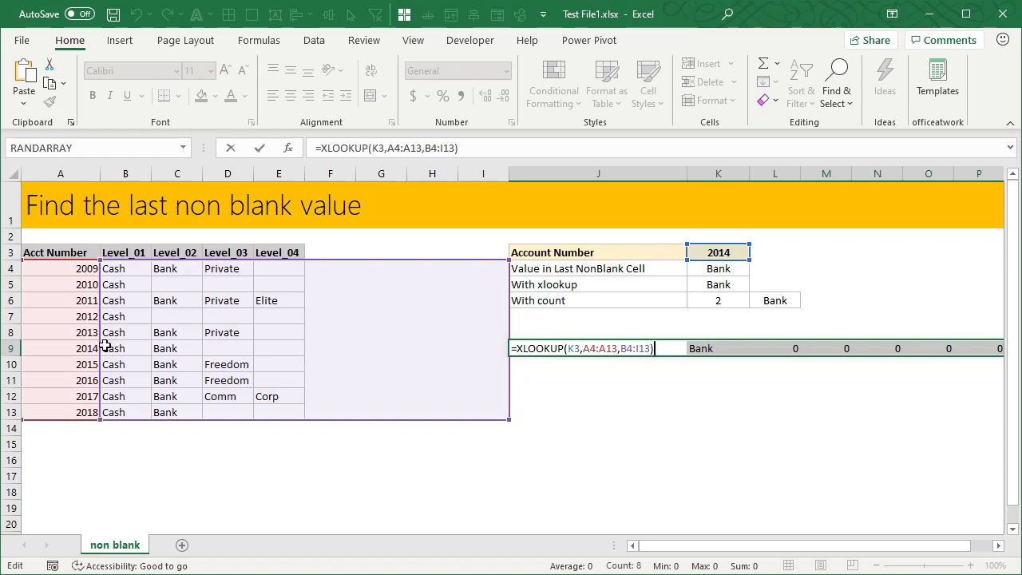
{"action": "key", "text": "ctrl+Return"}
{"action": "left_click", "coordinate": [789, 348]}
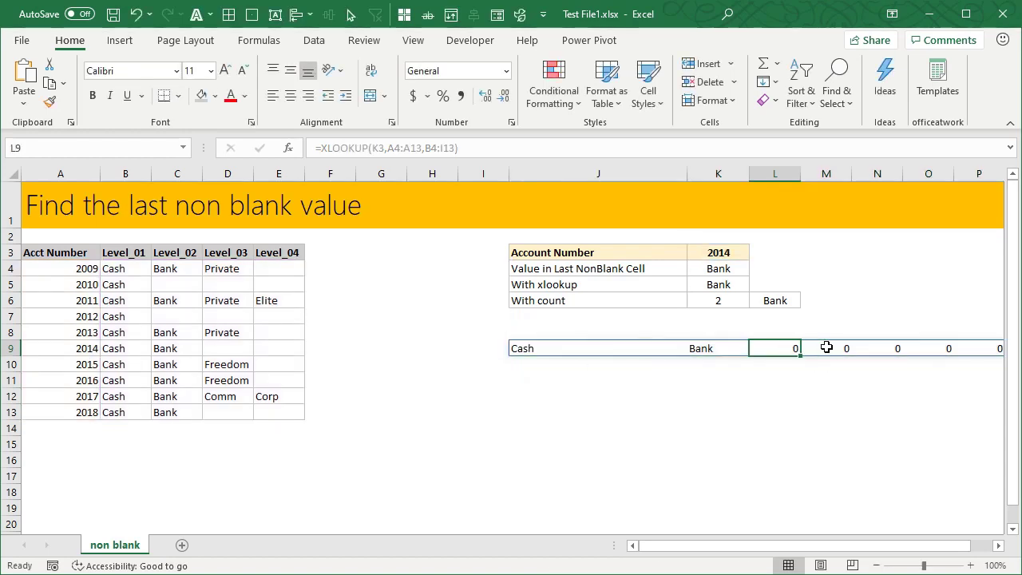
{"action": "left_click", "coordinate": [538, 347]}
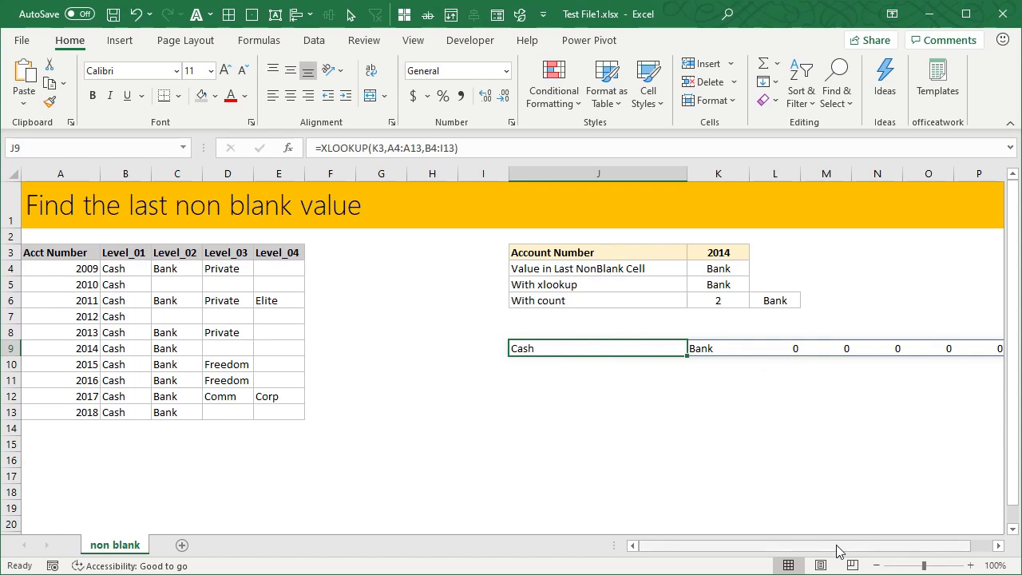
{"action": "left_click_drag", "start_coordinate": [835, 550], "coordinate": [950, 550]}
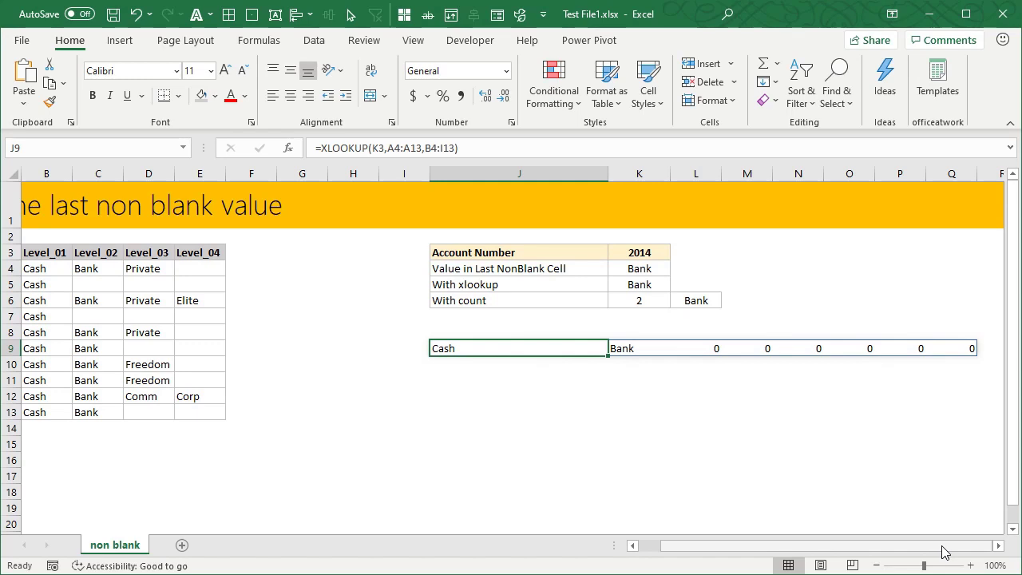
{"action": "key", "text": "Delete"}
Walk through K5's LET formula: mrow, its row XLOOKUP, and the wildcard XLOOKUP's 2, -1 arguments.
{"action": "left_click", "coordinate": [660, 280]}
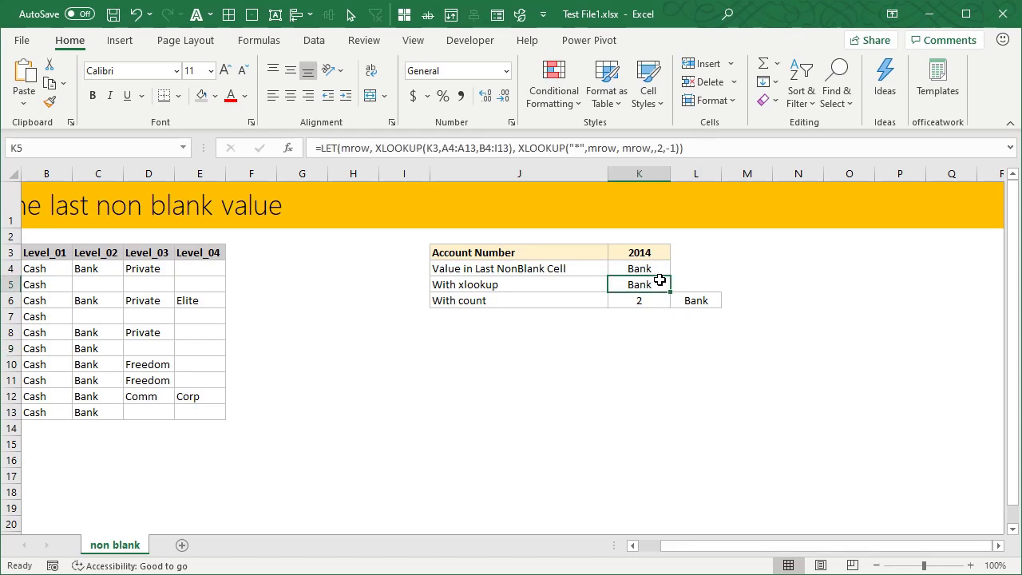
{"action": "double_click", "coordinate": [659, 280]}
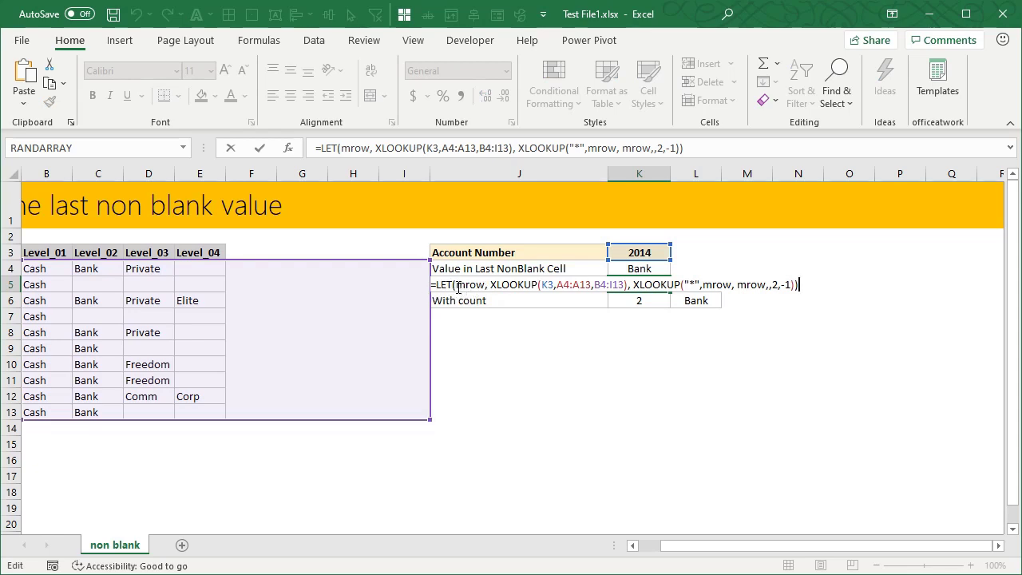
{"action": "left_click_drag", "start_coordinate": [457, 287], "coordinate": [485, 285]}
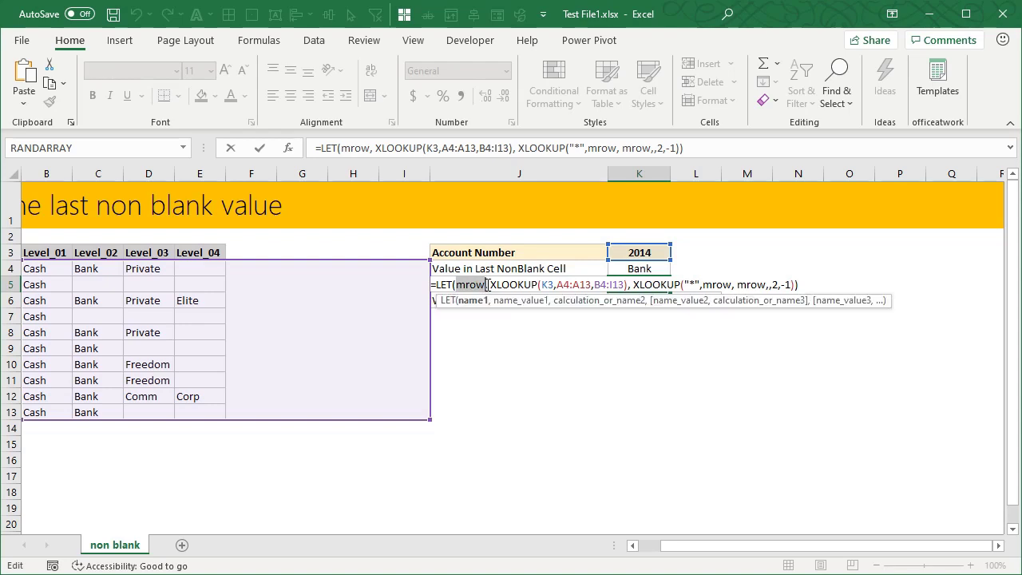
{"action": "left_click_drag", "start_coordinate": [491, 285], "coordinate": [627, 285]}
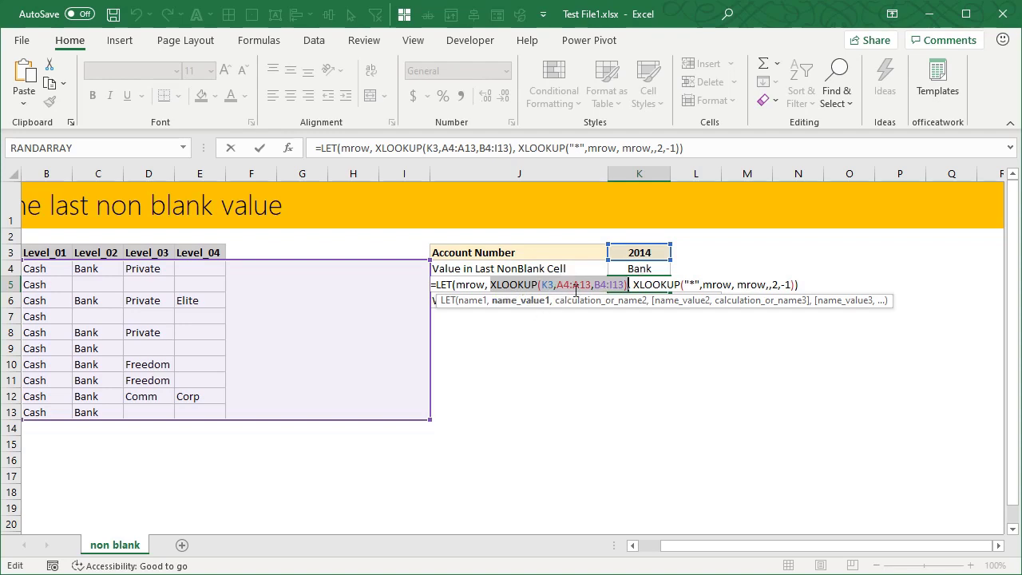
{"action": "left_click", "coordinate": [636, 285]}
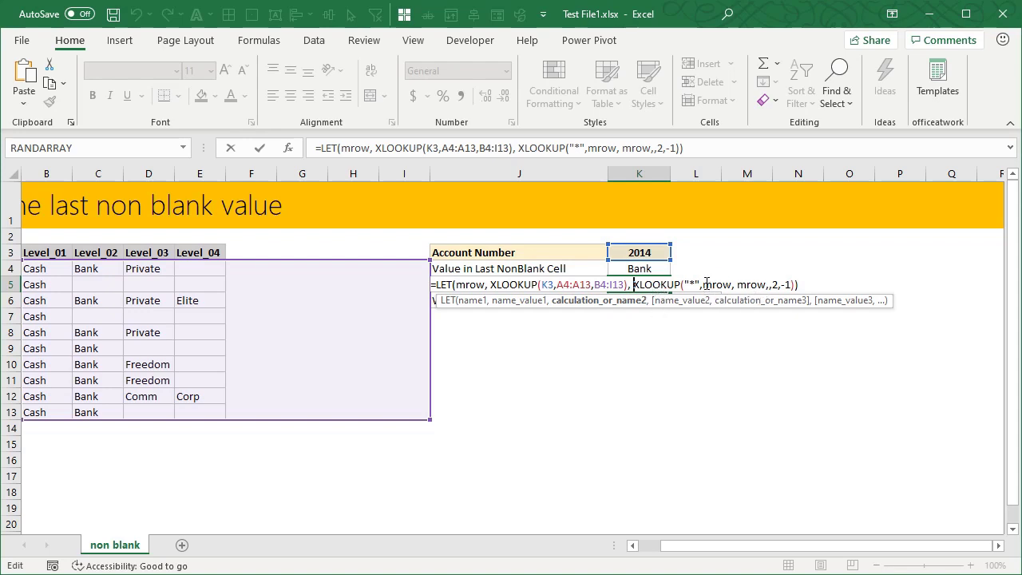
{"action": "left_click", "coordinate": [690, 283]}
{"action": "left_click", "coordinate": [729, 285]}
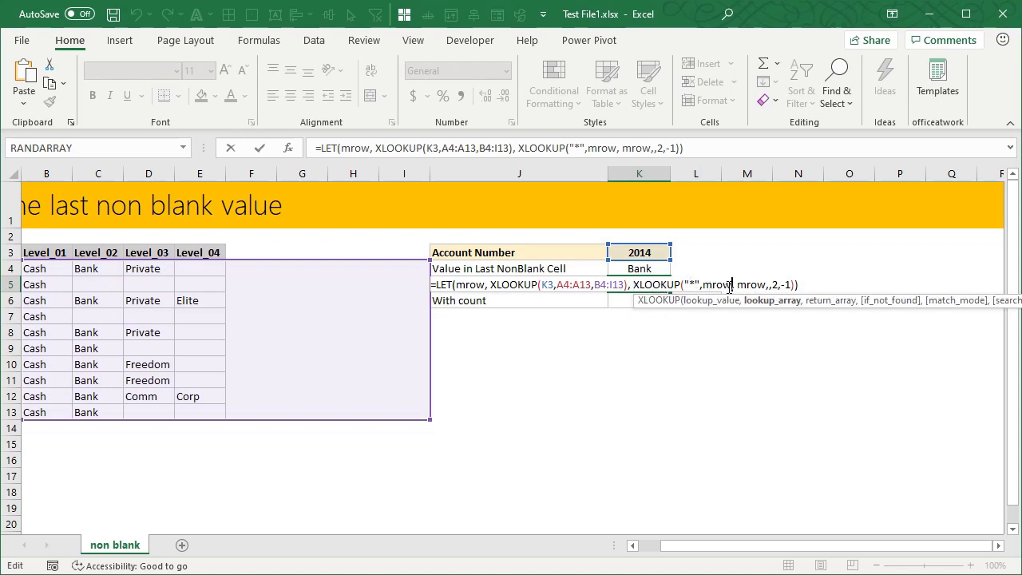
{"action": "double_click", "coordinate": [721, 285]}
{"action": "double_click", "coordinate": [752, 285]}
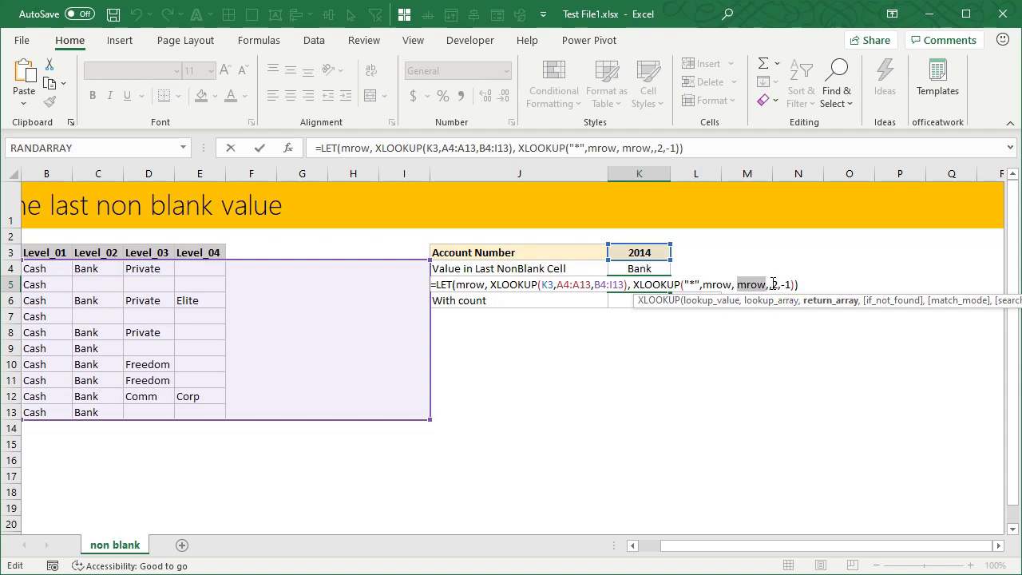
{"action": "left_click", "coordinate": [778, 284]}
{"action": "left_click", "coordinate": [791, 285]}
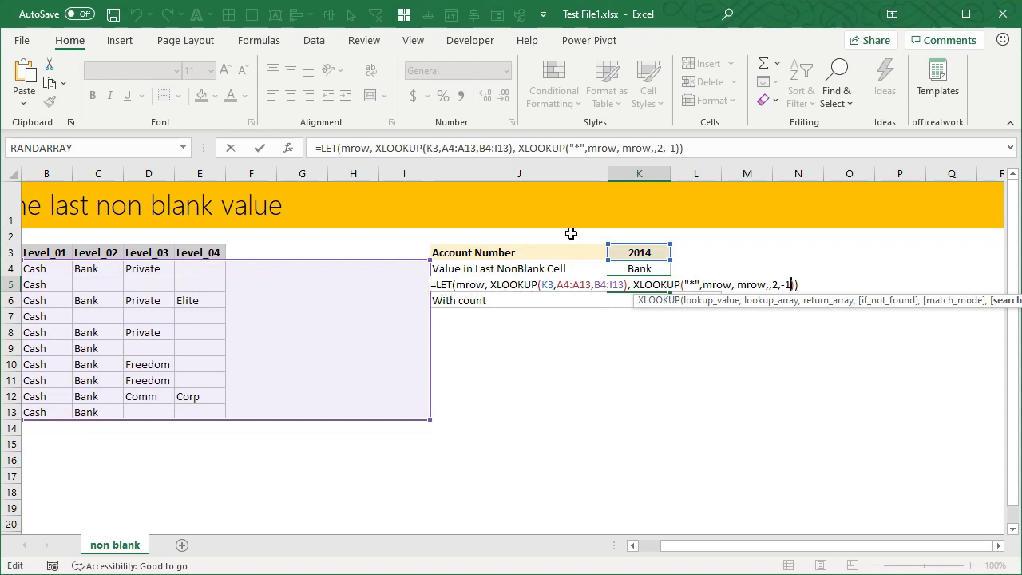
Revisit mrow's definition and return array, then commit K5's formula returning Bank.
{"action": "left_click_drag", "start_coordinate": [490, 285], "coordinate": [629, 287]}
{"action": "left_click", "coordinate": [717, 285]}
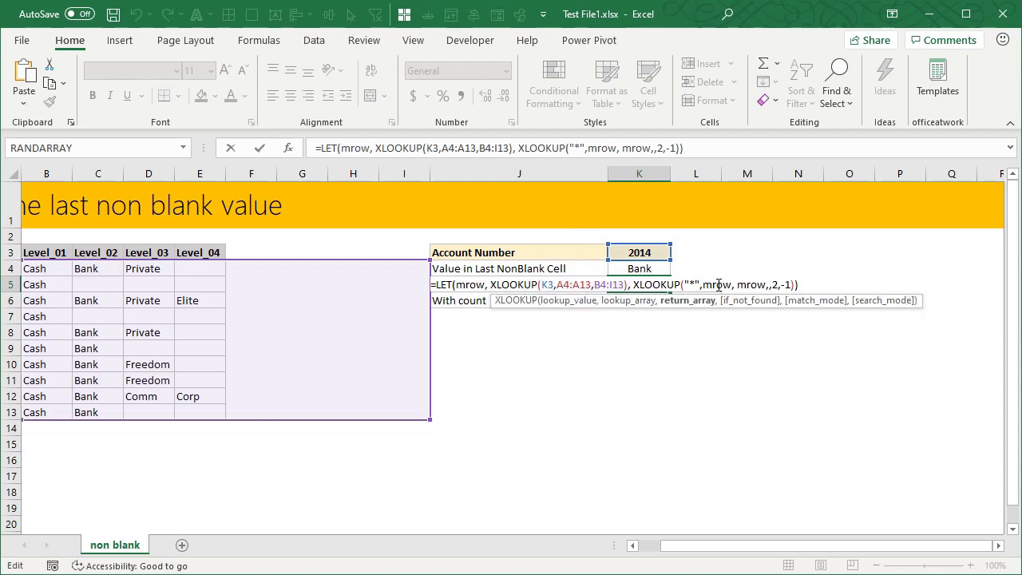
{"action": "double_click", "coordinate": [752, 285]}
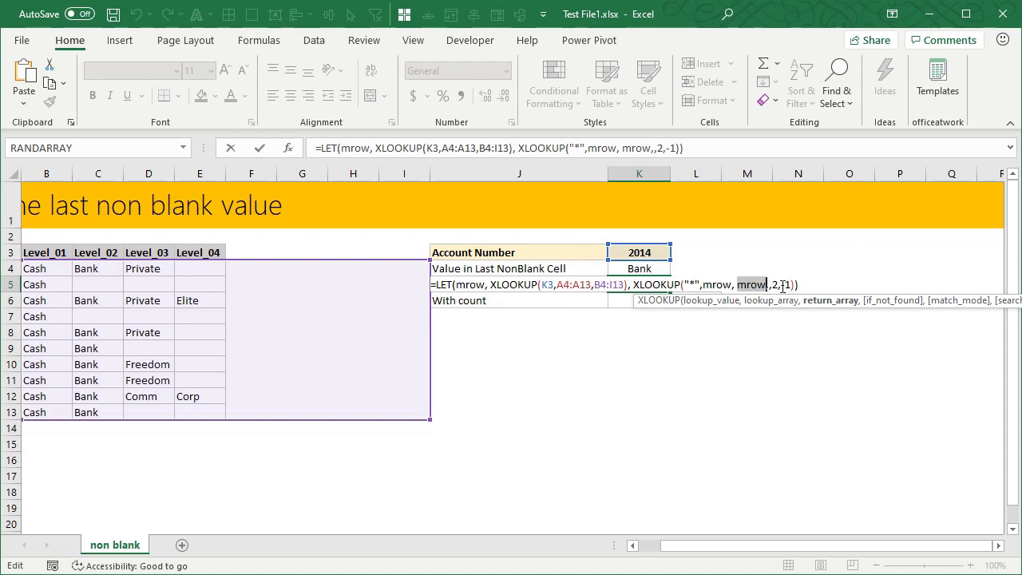
{"action": "left_click", "coordinate": [809, 283]}
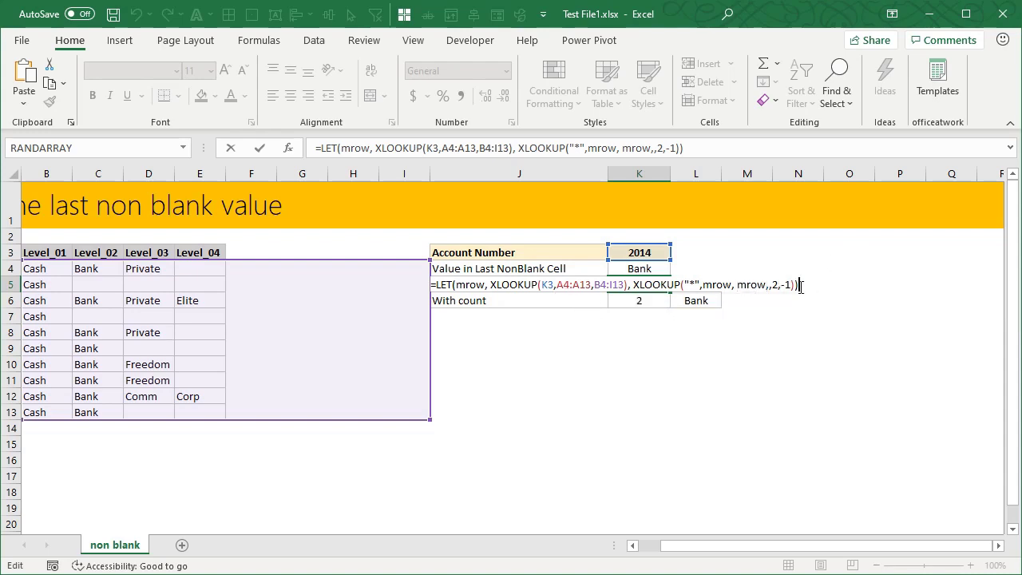
{"action": "key", "text": "ctrl+Return"}
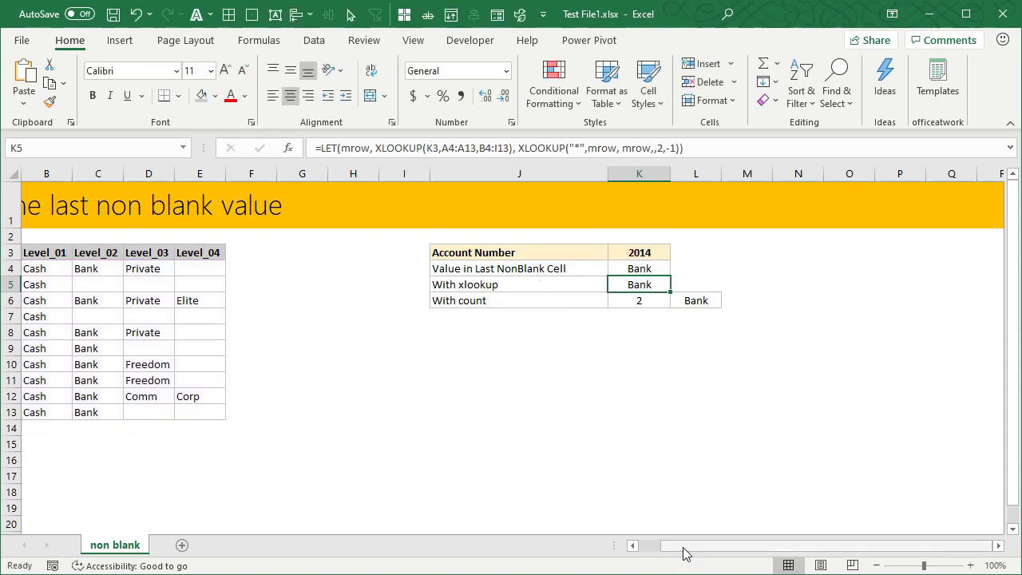
{"action": "left_click_drag", "start_coordinate": [685, 553], "coordinate": [664, 544]}
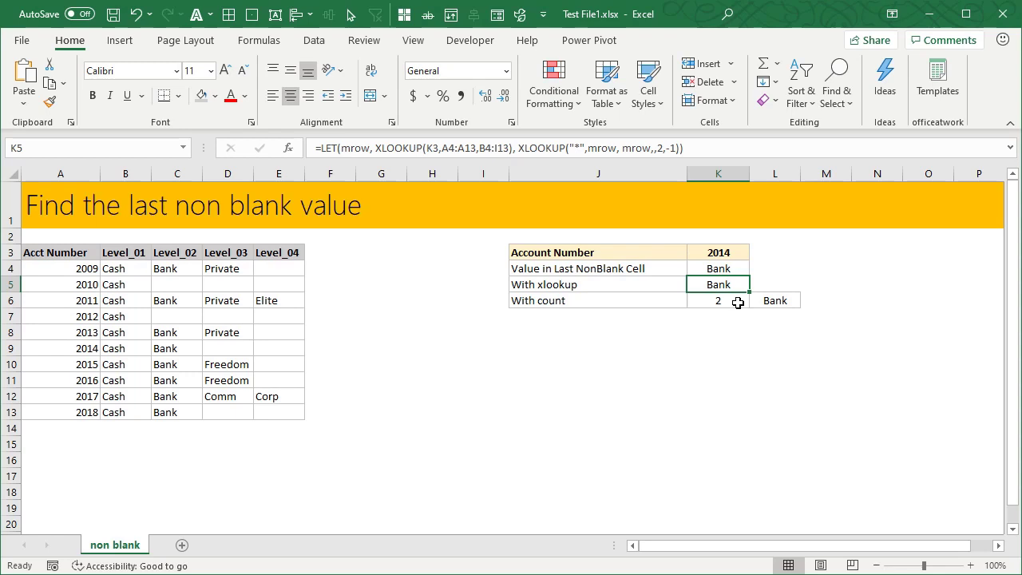
{"action": "left_click", "coordinate": [721, 257]}
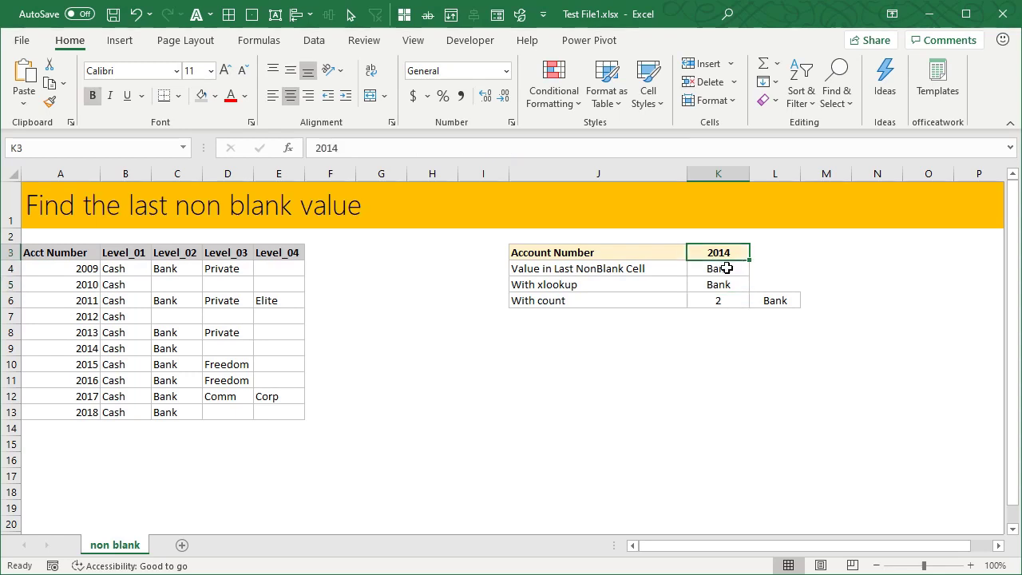
{"action": "left_click", "coordinate": [725, 268]}
{"action": "double_click", "coordinate": [741, 268]}
{"action": "key", "text": "Escape"}
{"action": "left_click", "coordinate": [739, 302]}
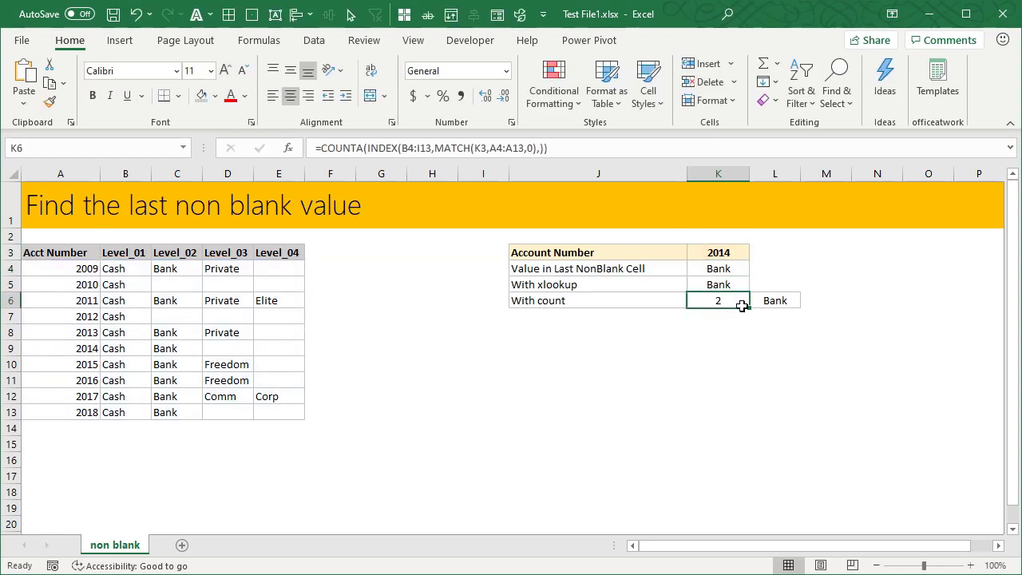
{"action": "key", "text": "F2"}
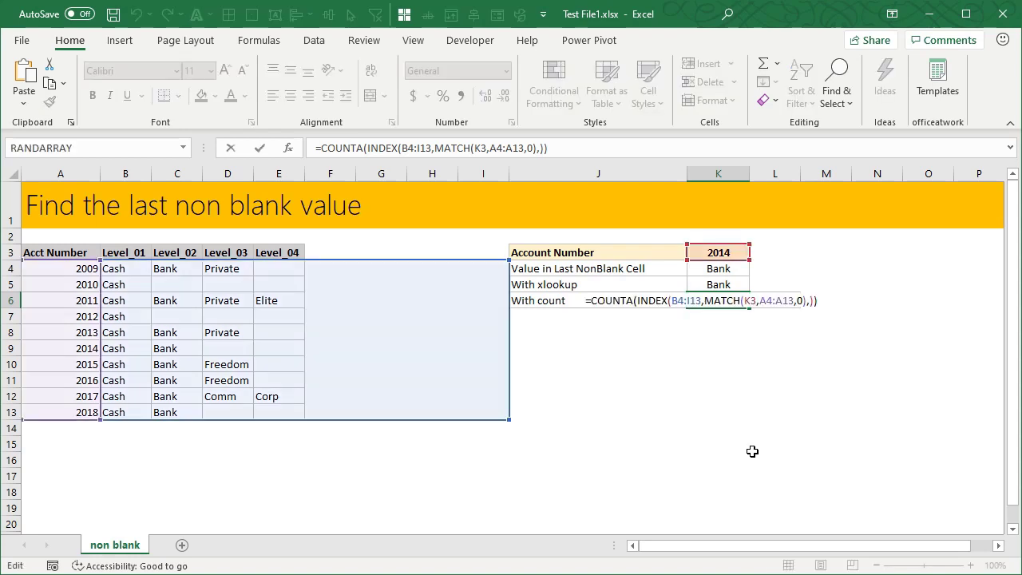
{"action": "key", "text": "Escape"}
{"action": "left_click", "coordinate": [774, 300]}
{"action": "left_click", "coordinate": [723, 302]}
{"action": "left_click", "coordinate": [776, 298]}
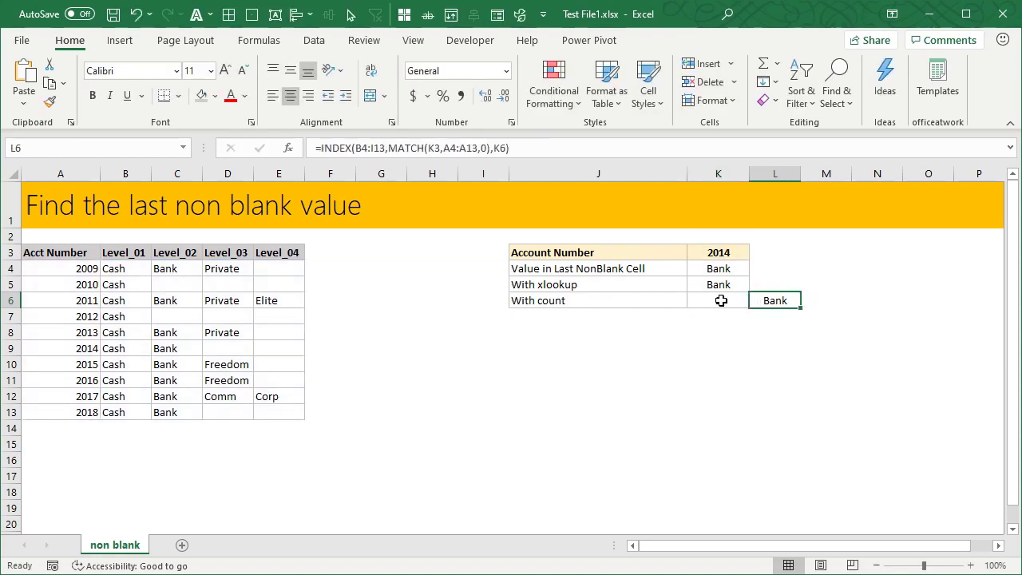
{"action": "left_click", "coordinate": [721, 300]}
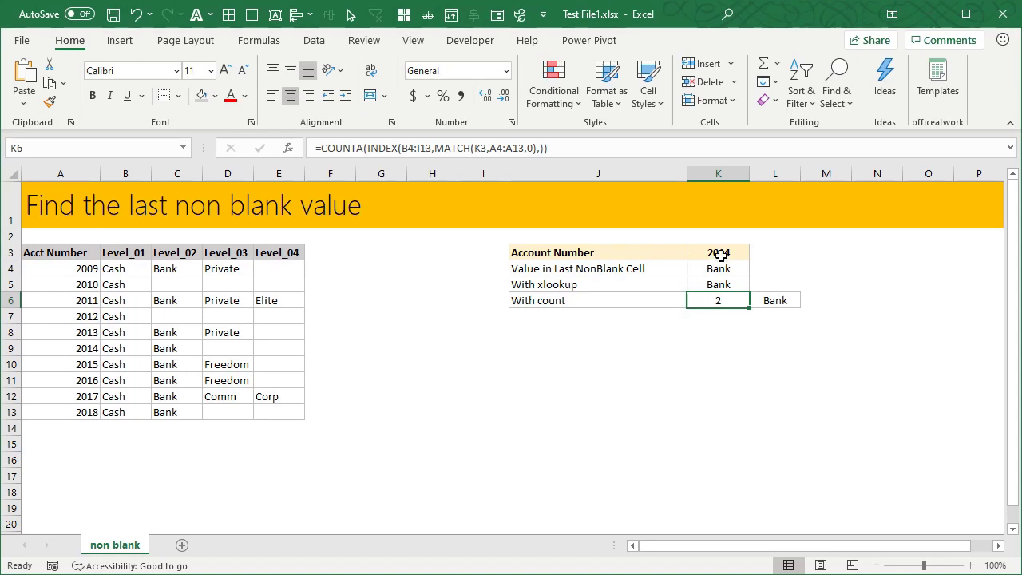
{"action": "key", "text": "F2"}
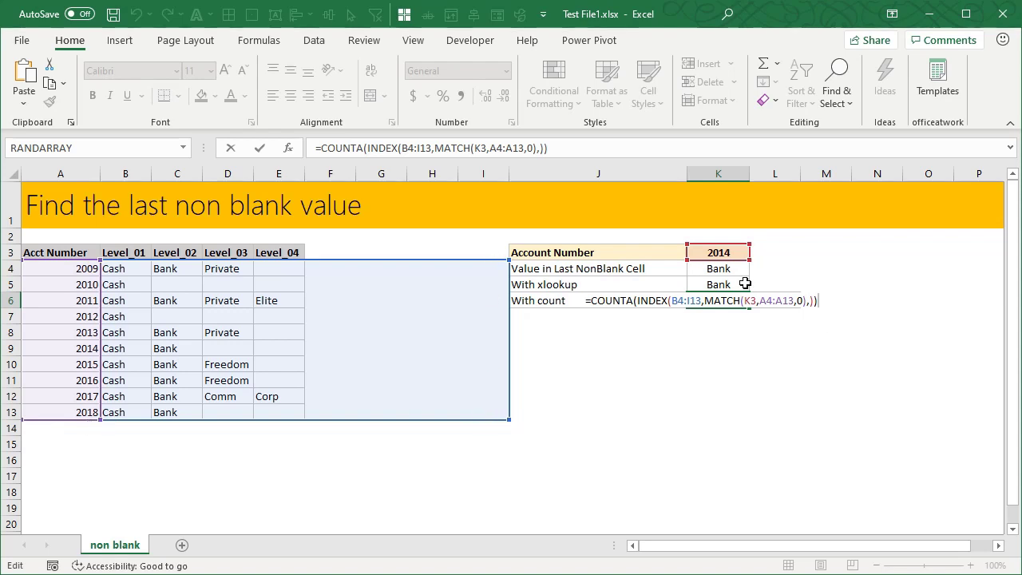
{"action": "left_click_drag", "start_coordinate": [640, 300], "coordinate": [815, 299]}
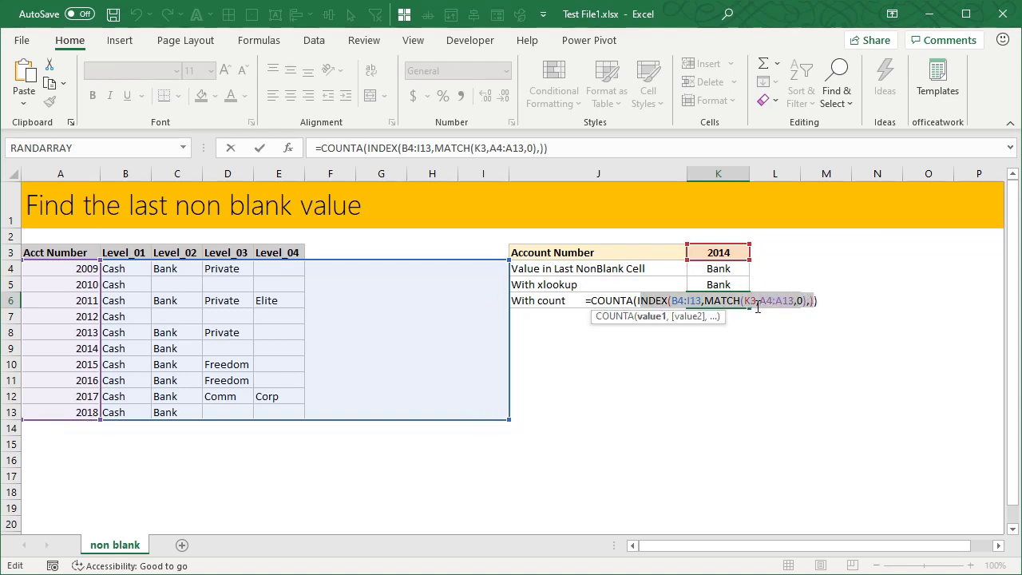
{"action": "left_click", "coordinate": [634, 300]}
{"action": "left_click_drag", "start_coordinate": [591, 300], "coordinate": [850, 302]}
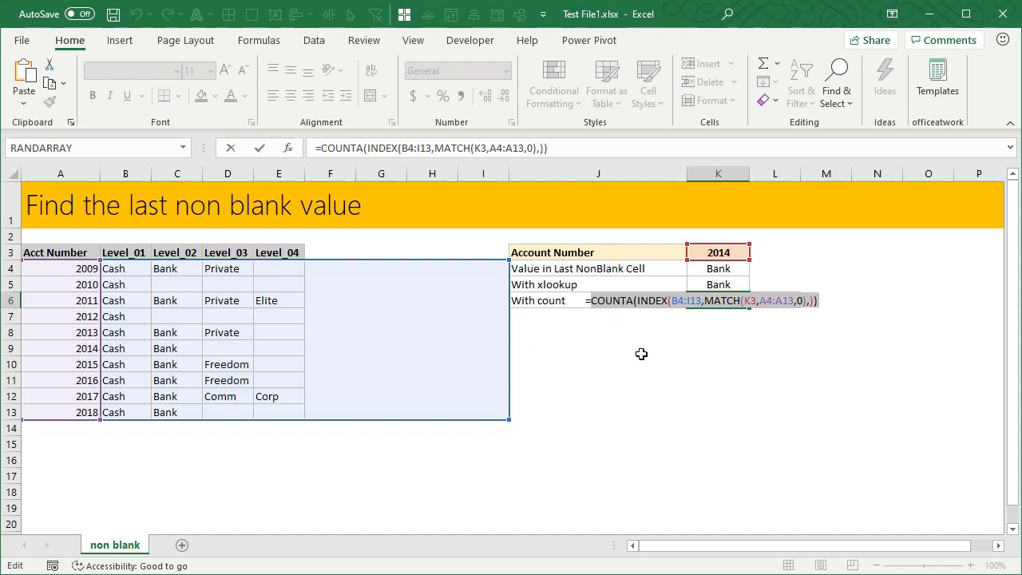
{"action": "double_click", "coordinate": [678, 301]}
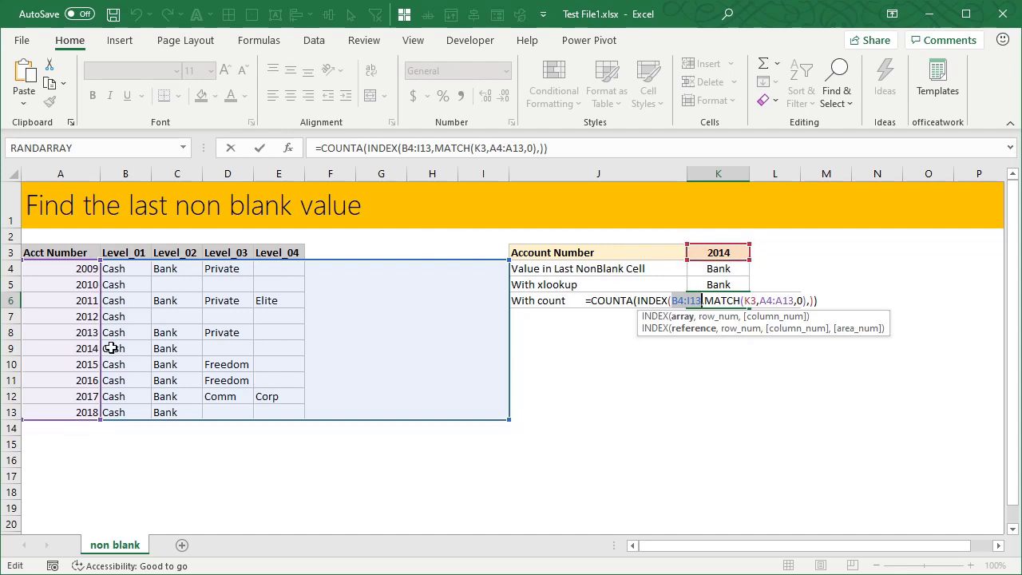
{"action": "key", "text": "Escape"}
{"action": "left_click_drag", "start_coordinate": [112, 348], "coordinate": [487, 352]}
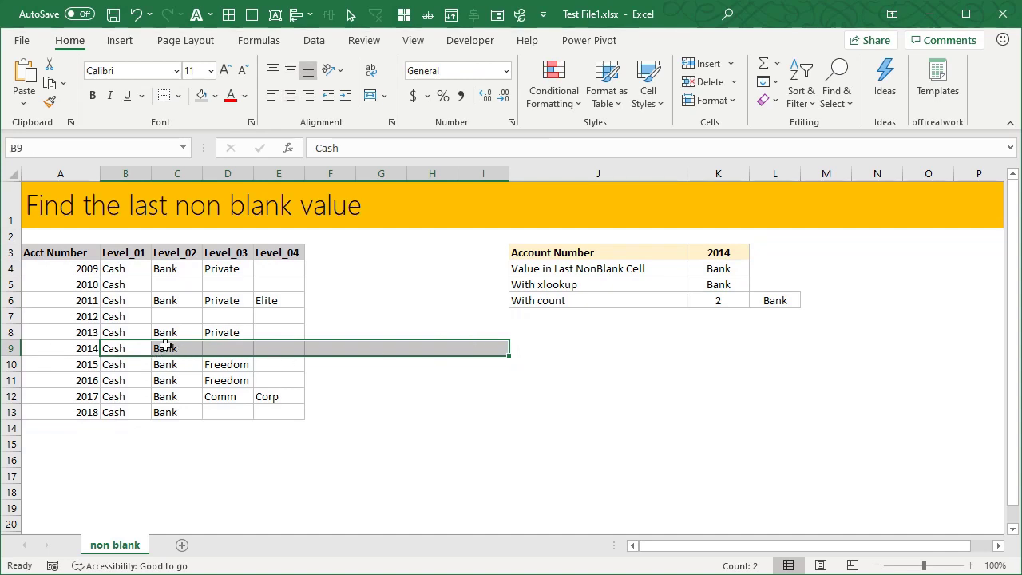
{"action": "left_click", "coordinate": [722, 298]}
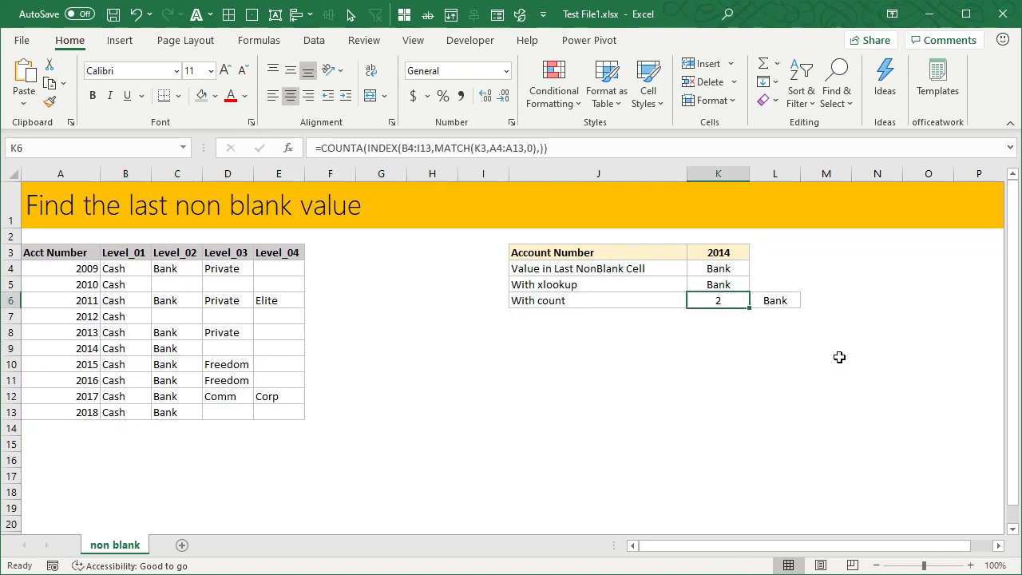
{"action": "left_click", "coordinate": [169, 348]}
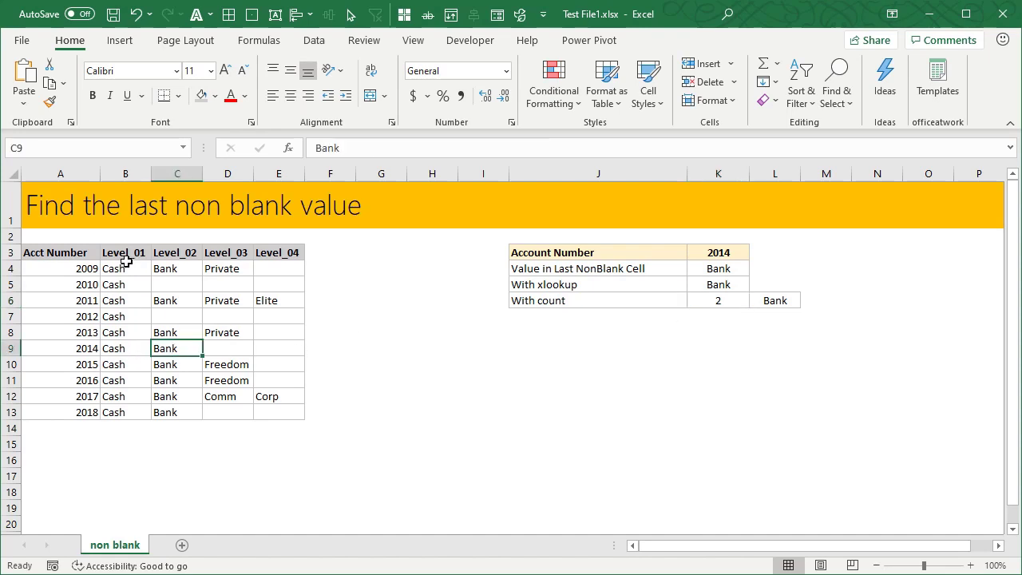
{"action": "left_click_drag", "start_coordinate": [126, 263], "coordinate": [499, 417]}
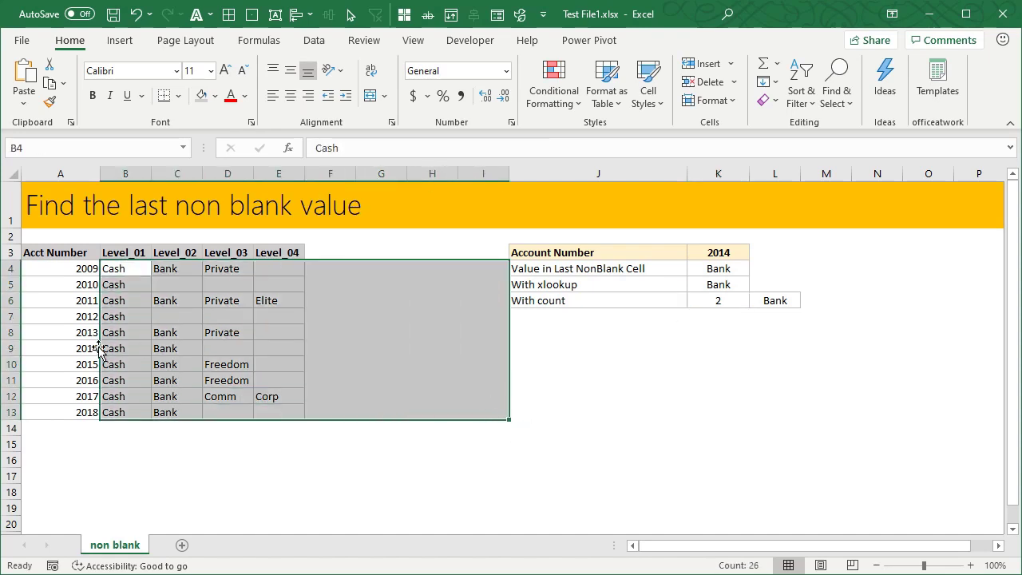
{"action": "left_click", "coordinate": [177, 349]}
{"action": "left_click", "coordinate": [774, 300]}
{"action": "key", "text": "F2"}
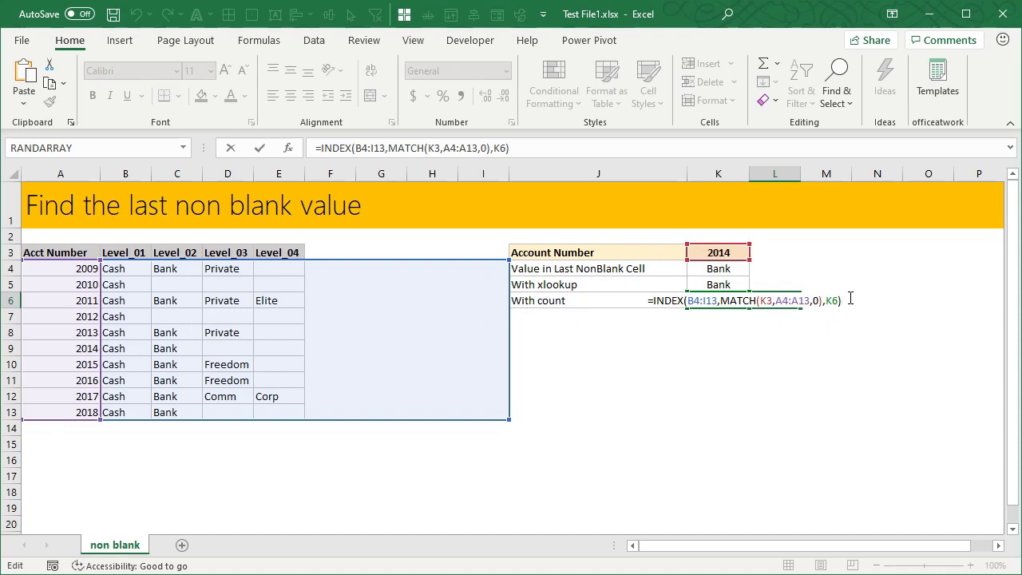
{"action": "key", "text": "ctrl+Return"}
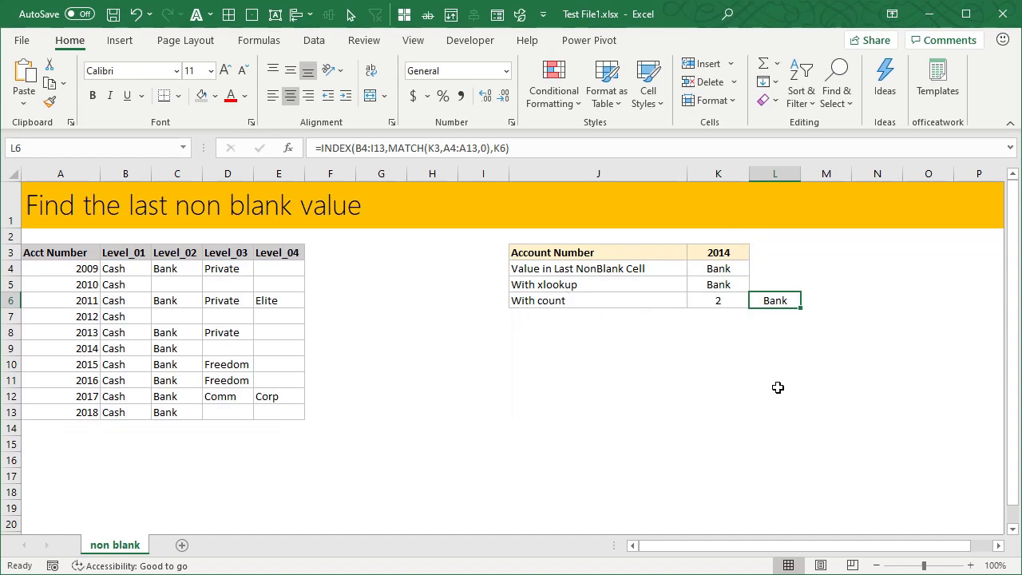
{"action": "left_click", "coordinate": [712, 285]}
{"action": "key", "text": "F2"}
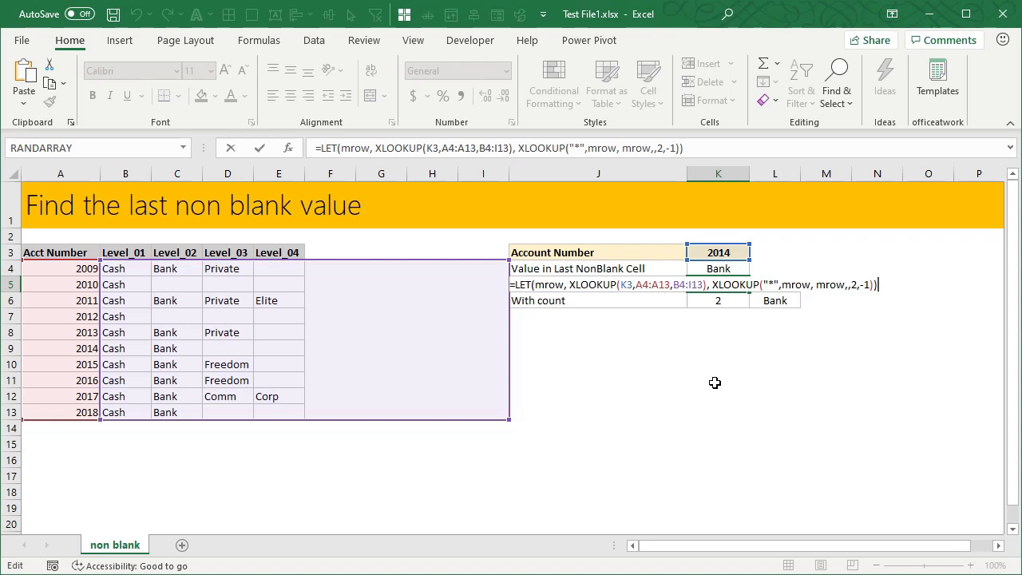
{"action": "key", "text": "ctrl+Return"}
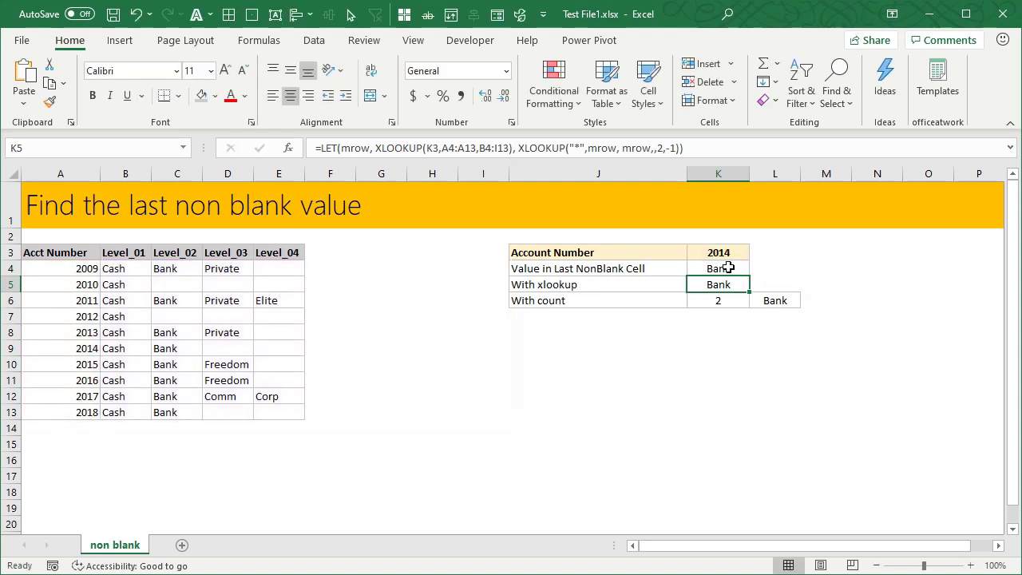
{"action": "left_click", "coordinate": [720, 268]}
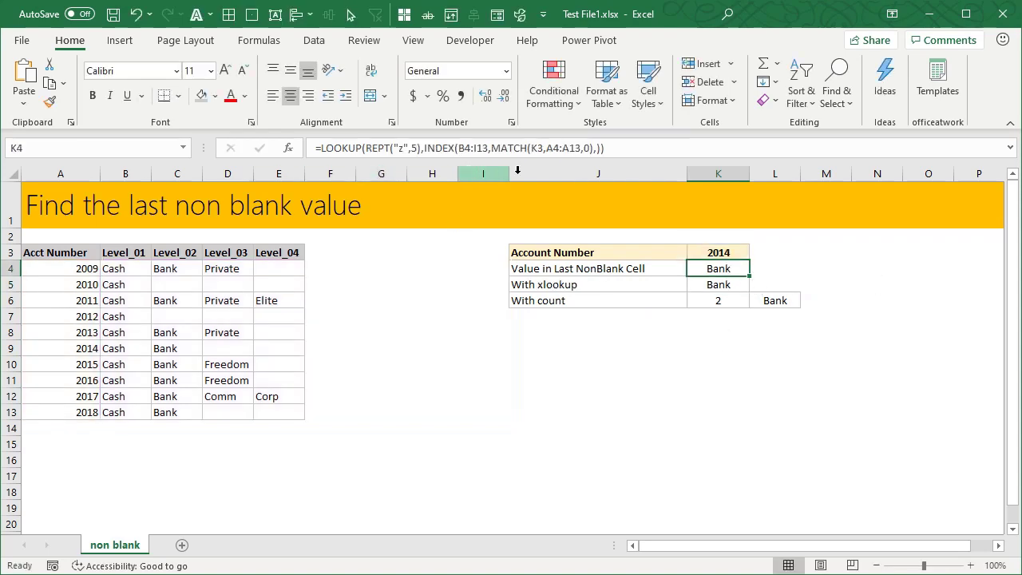
{"action": "key", "text": "F2"}
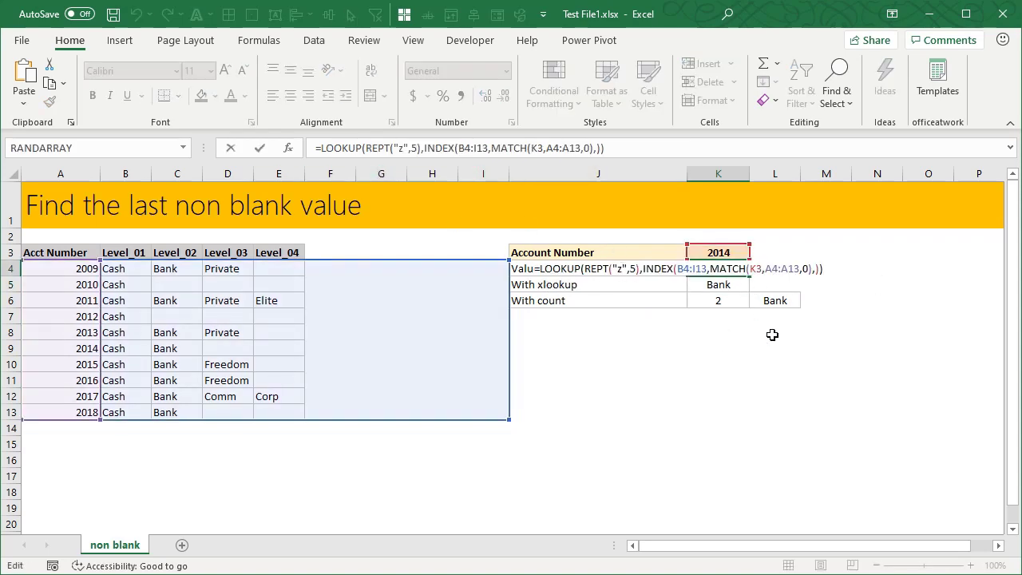
{"action": "key", "text": "ctrl+Return"}
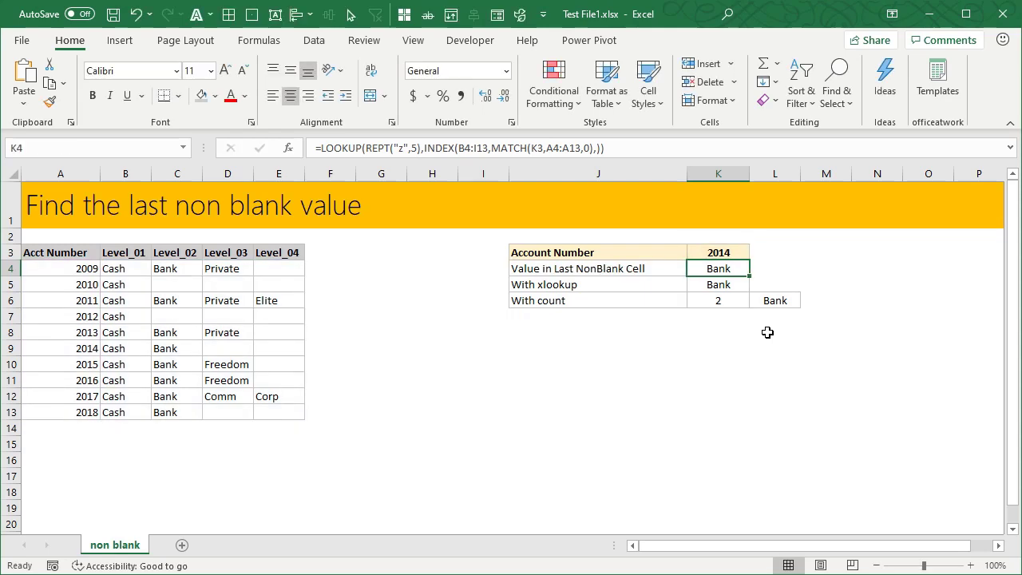
{"action": "left_click", "coordinate": [720, 299]}
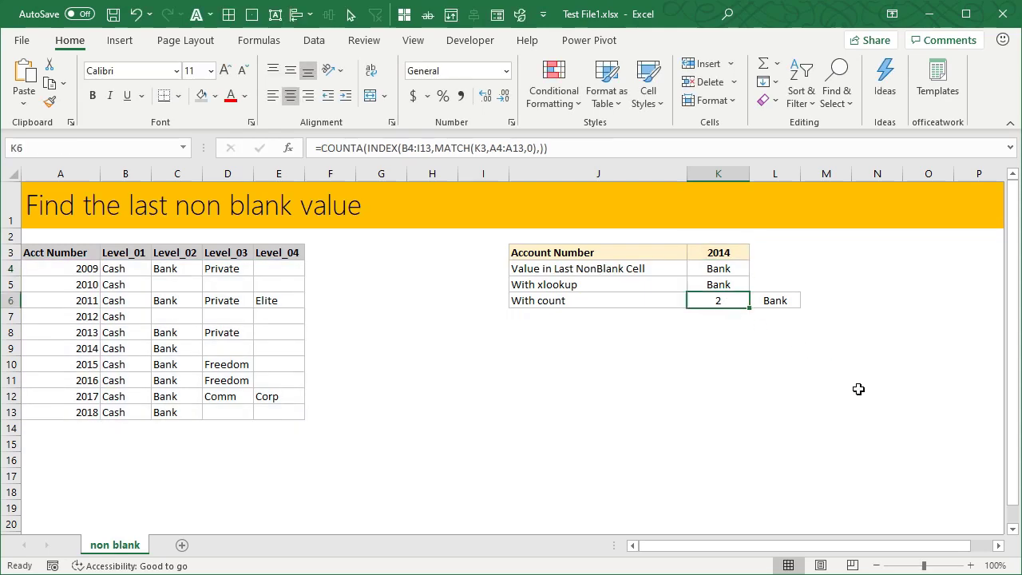